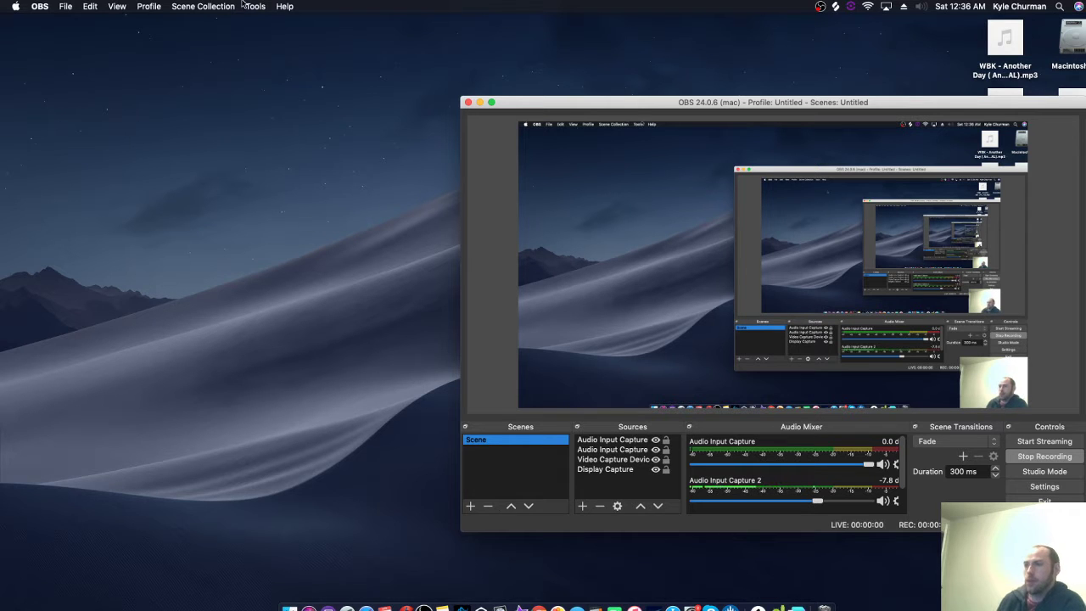
Bring the Logic Pro project forward and play the song with the Audio 12 vocal soloed.
left_click(479, 103)
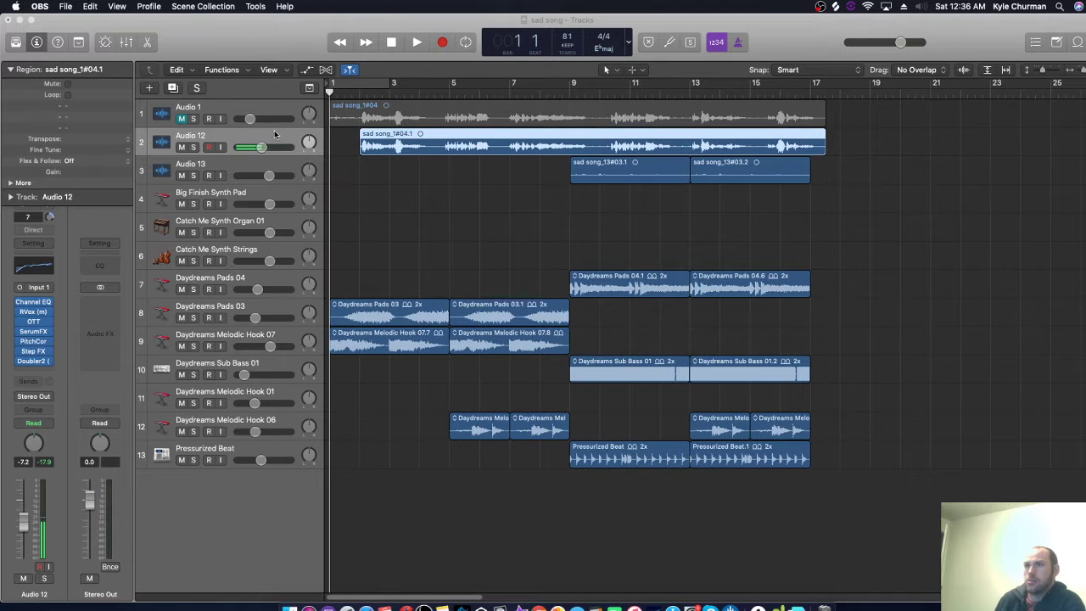
left_click(356, 106)
key("space")
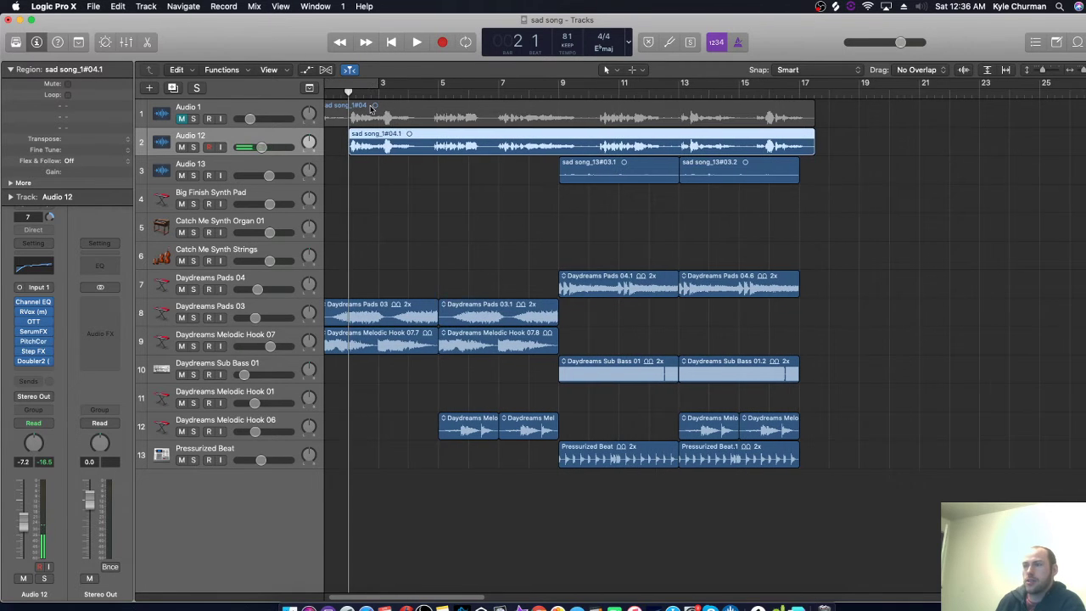
left_click(194, 147)
left_click(416, 42)
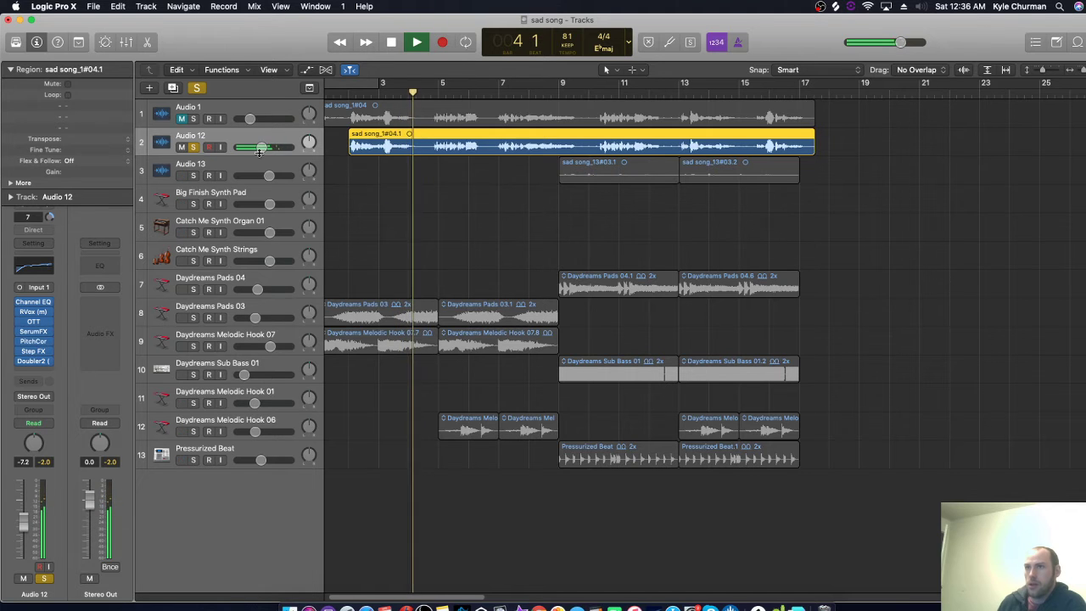
Raise Audio 12's volume from -7.2 to -5.8 dB, then stop and return to bar 1.
mouse_move(263, 149)
left_click_drag(263, 149, 267, 150)
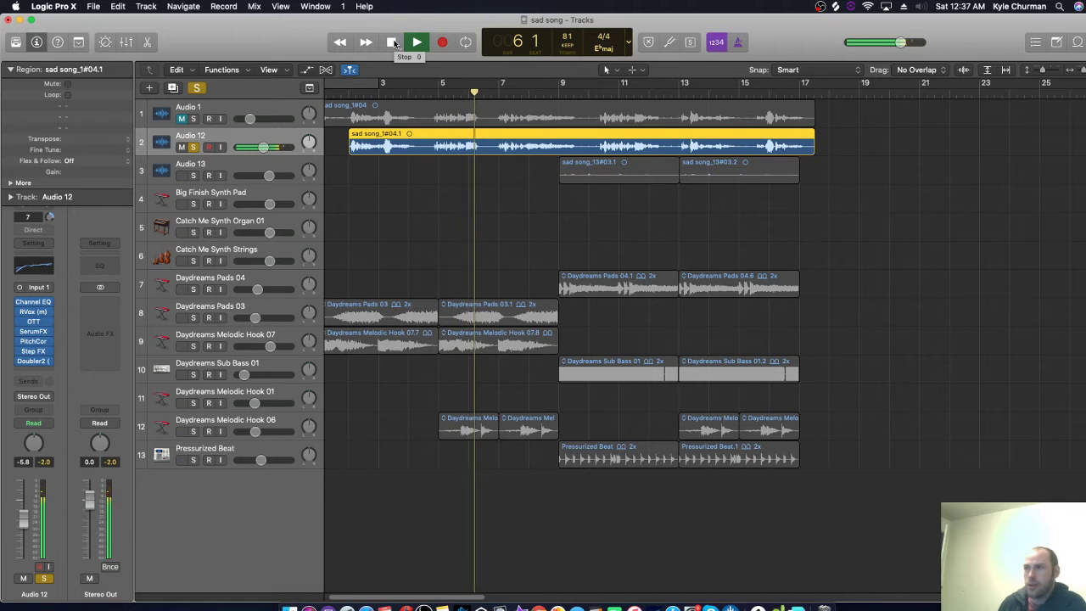
left_click(395, 43)
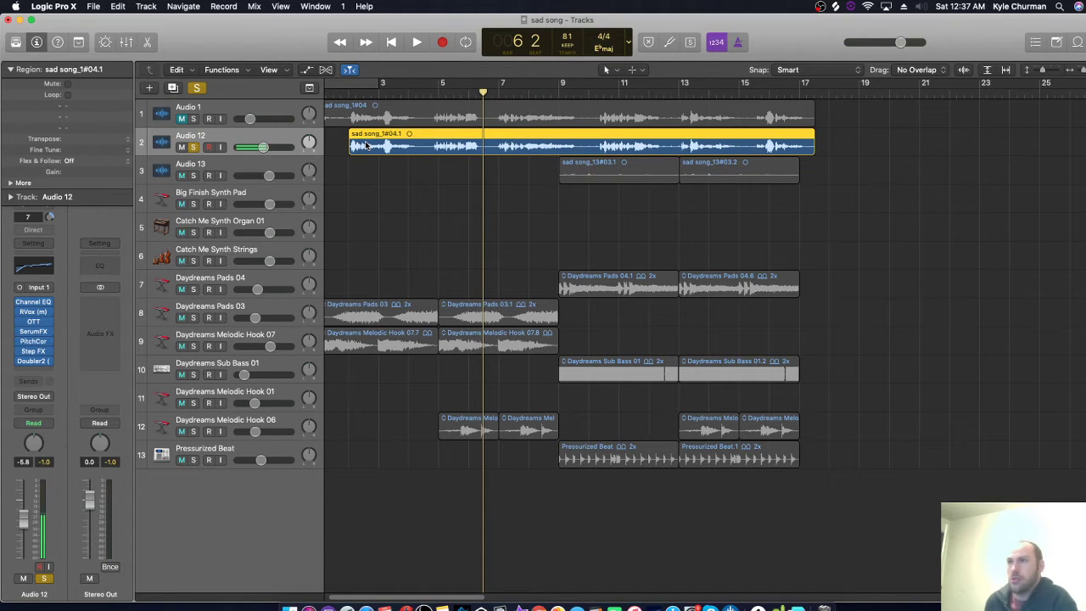
left_click(352, 90)
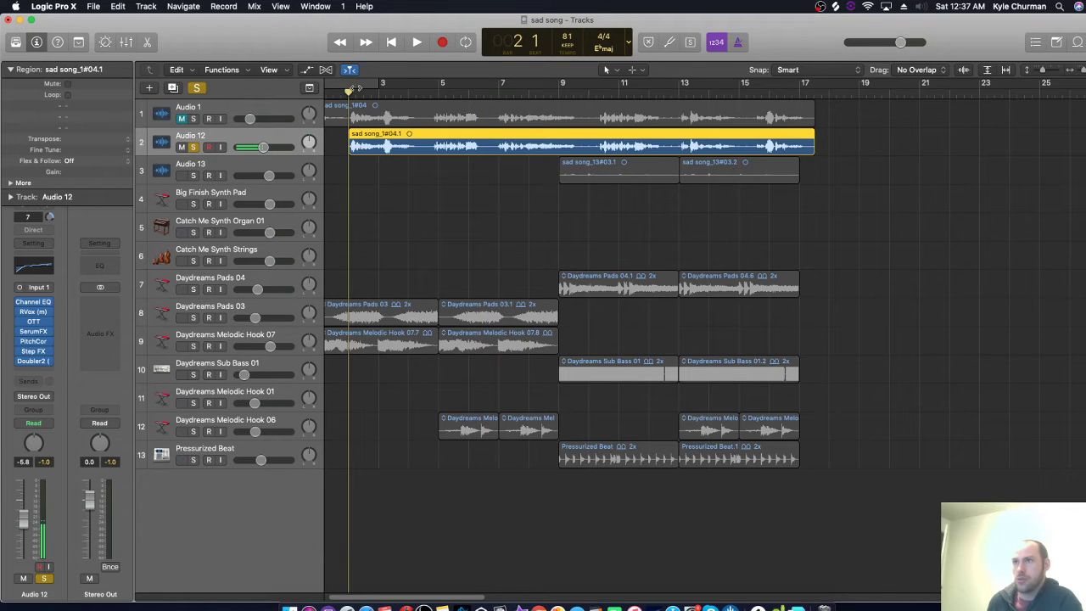
key("Return")
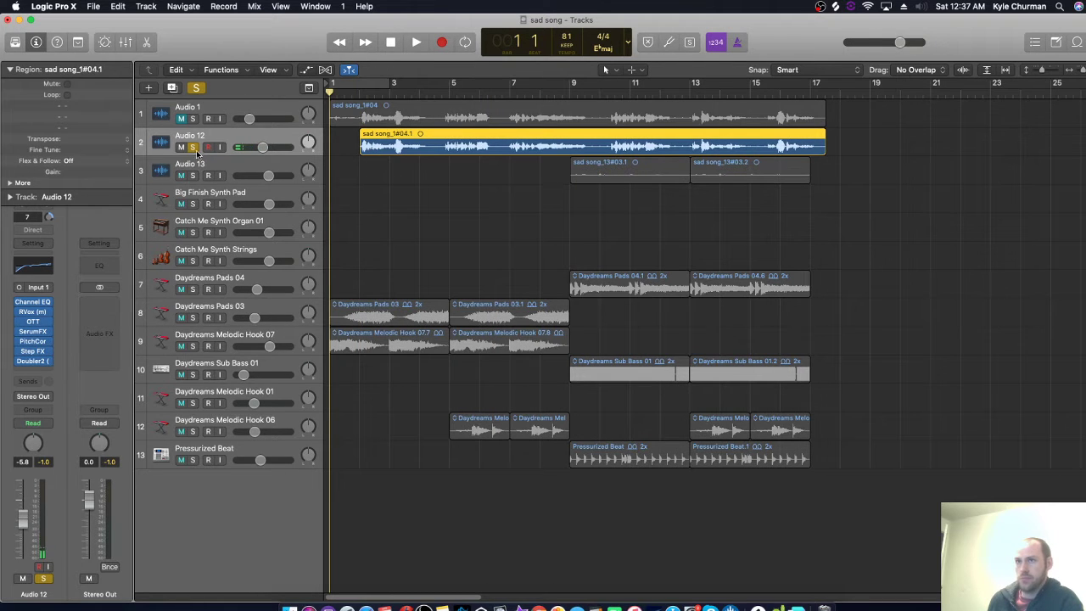
key("ctrl+s")
left_click(359, 92)
left_click(192, 147)
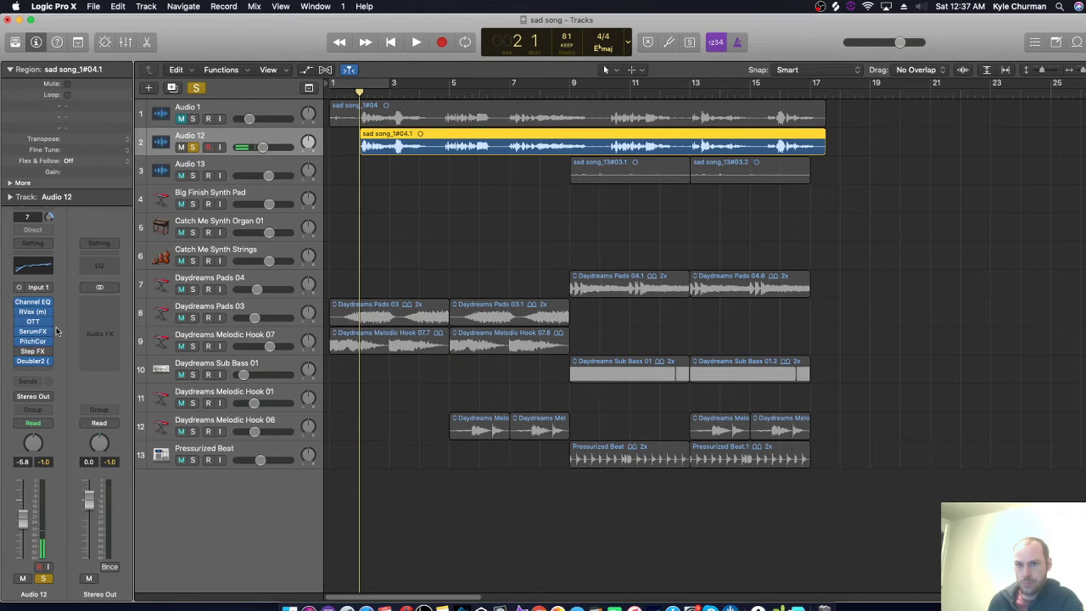
left_click(418, 42)
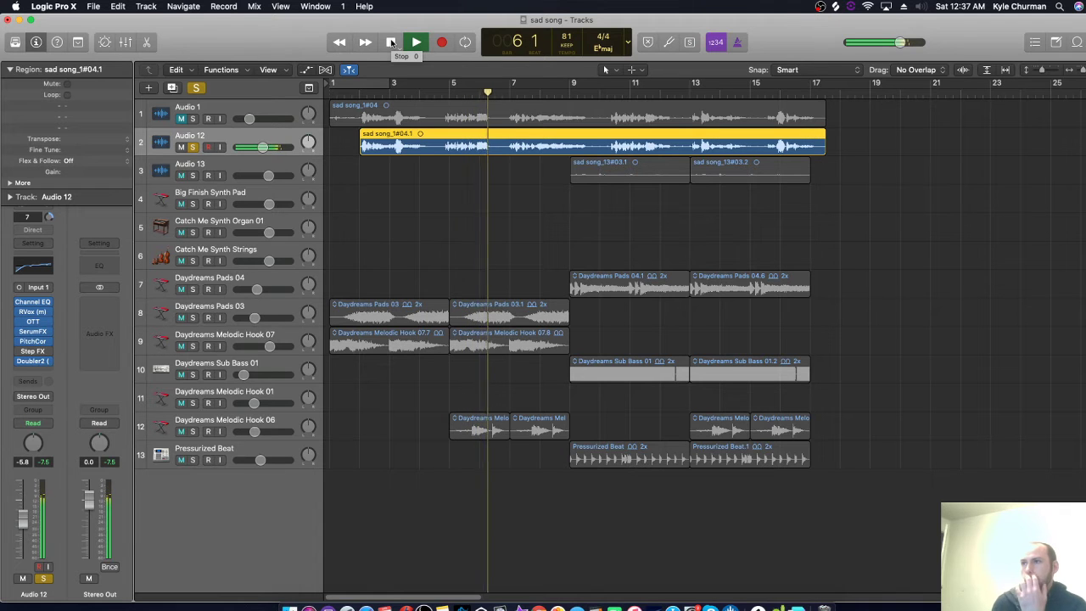
left_click(392, 43)
left_click(391, 43)
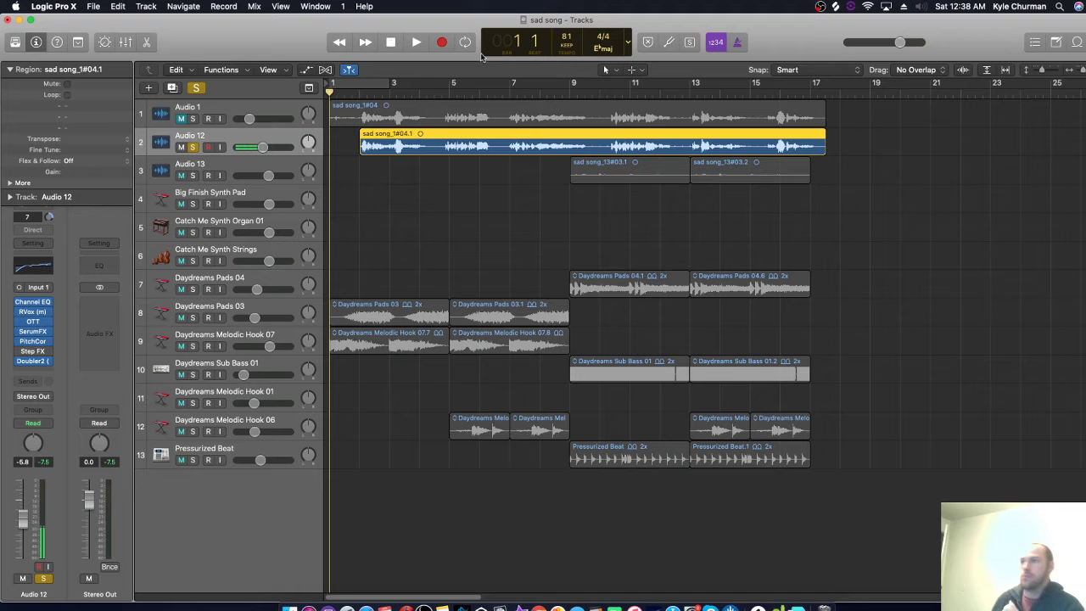
Drag both sad song_13#03 regions to bar 1 and rename Audio 13 'backing vocal'.
left_click_drag(560, 235, 750, 170)
left_click_drag(640, 173, 255, 176)
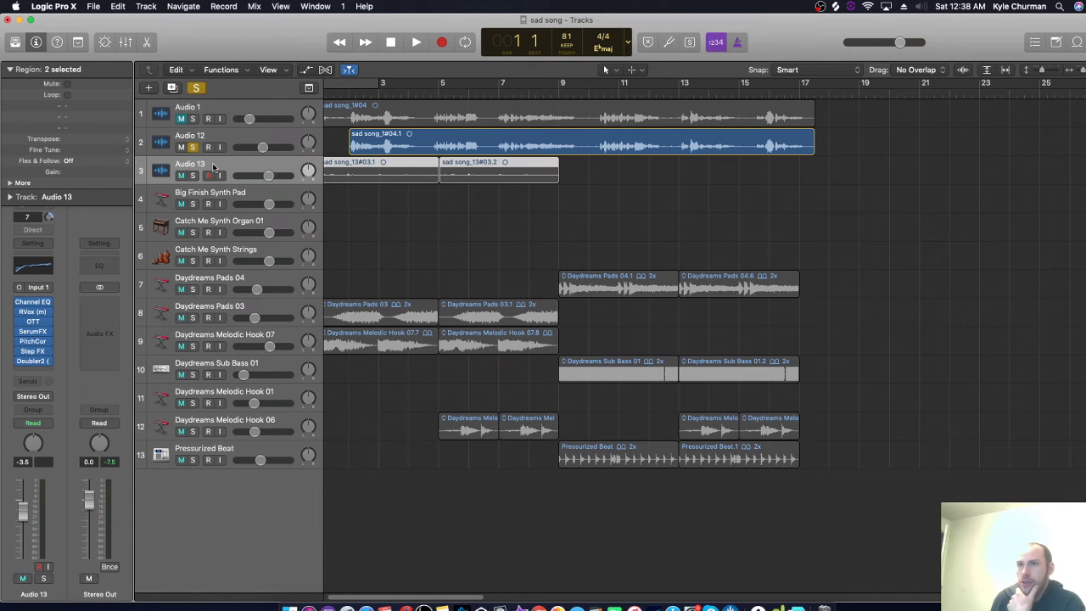
right_click(213, 166)
left_click(270, 239)
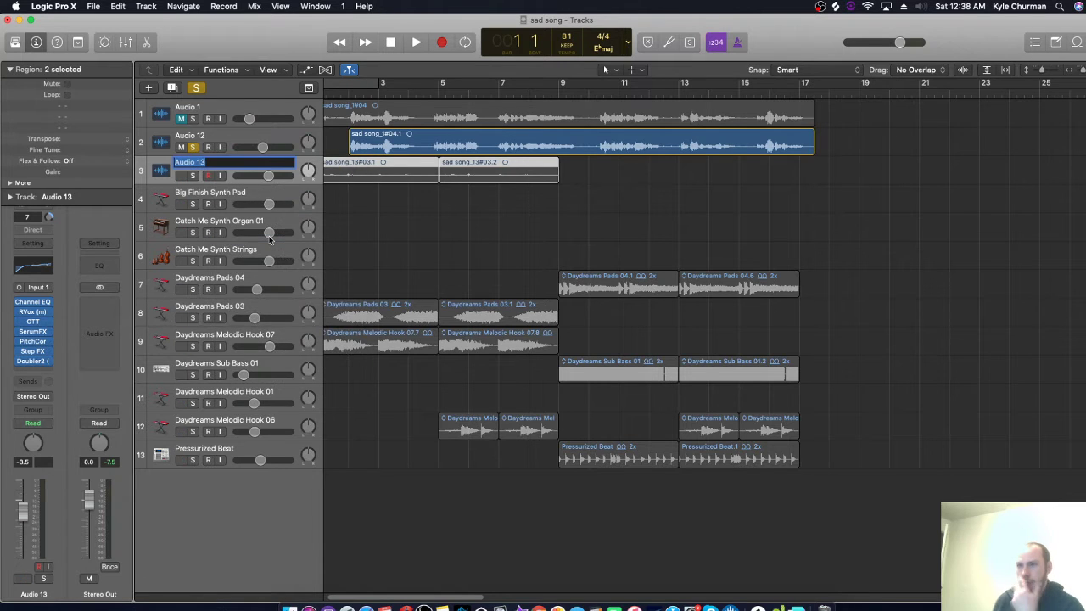
type("back")
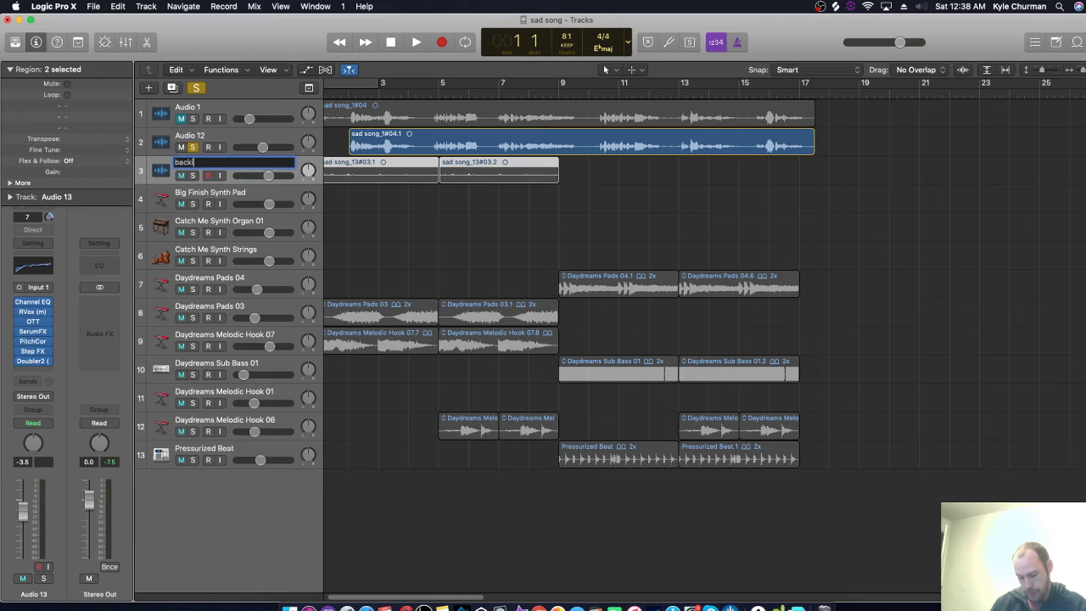
type("ing vocal")
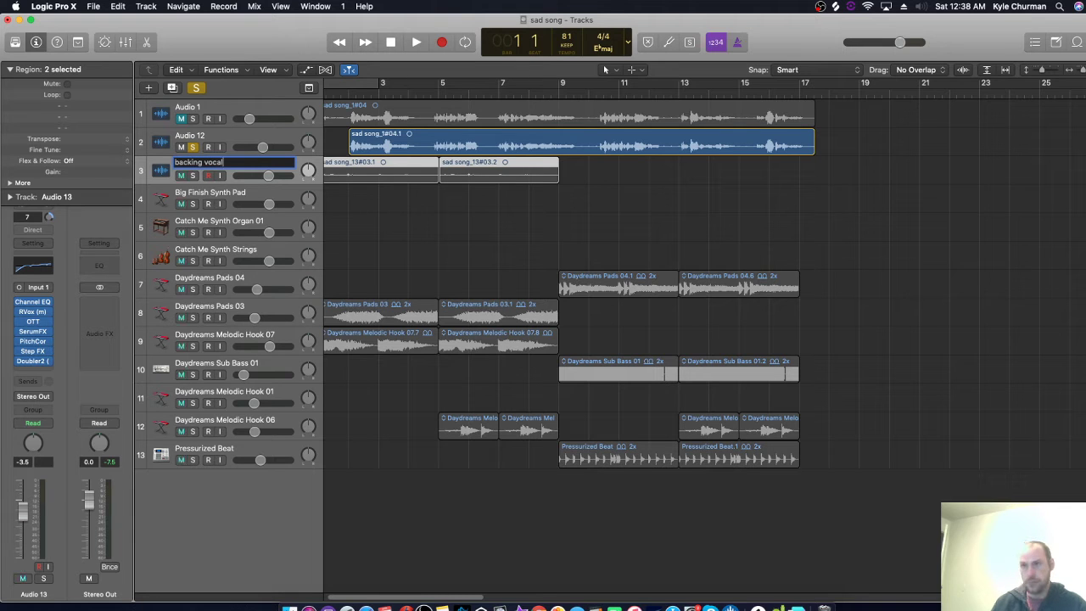
key("Return")
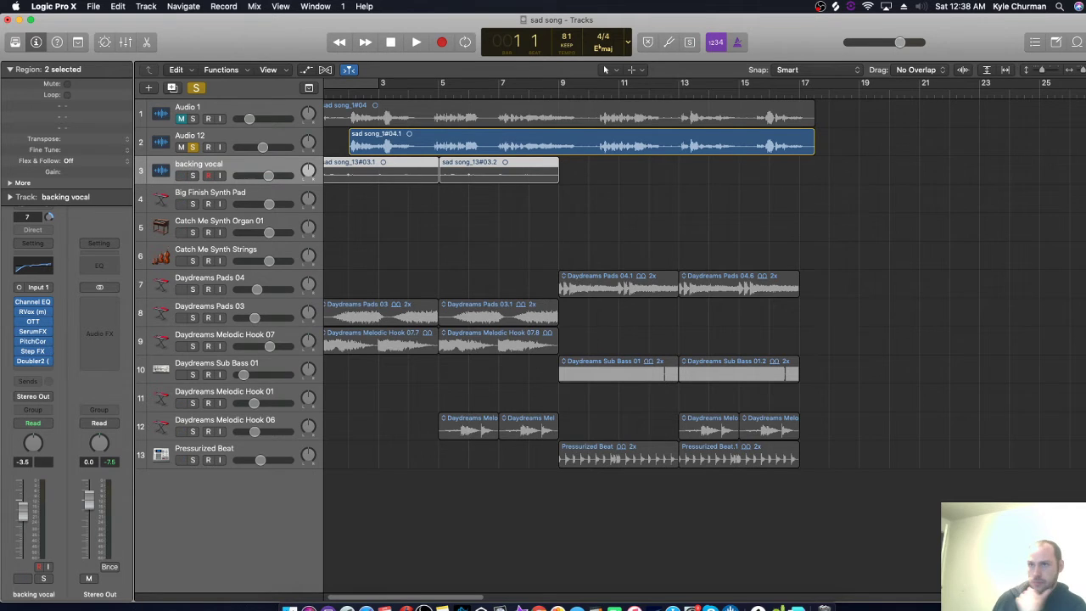
Solo the backing vocal track and audition it from the project start.
left_click(194, 176)
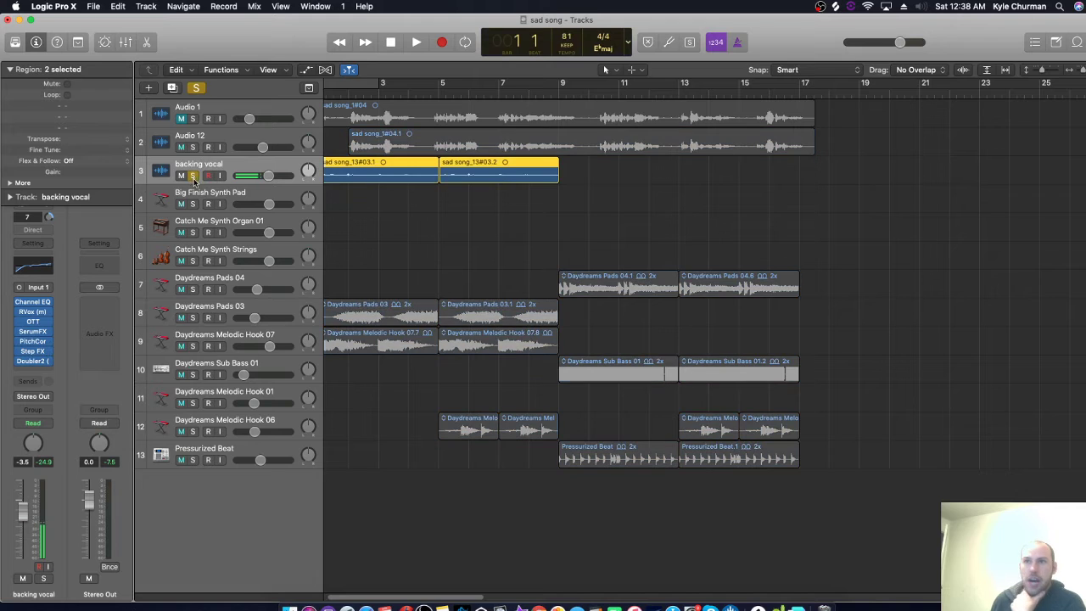
mouse_move(20, 353)
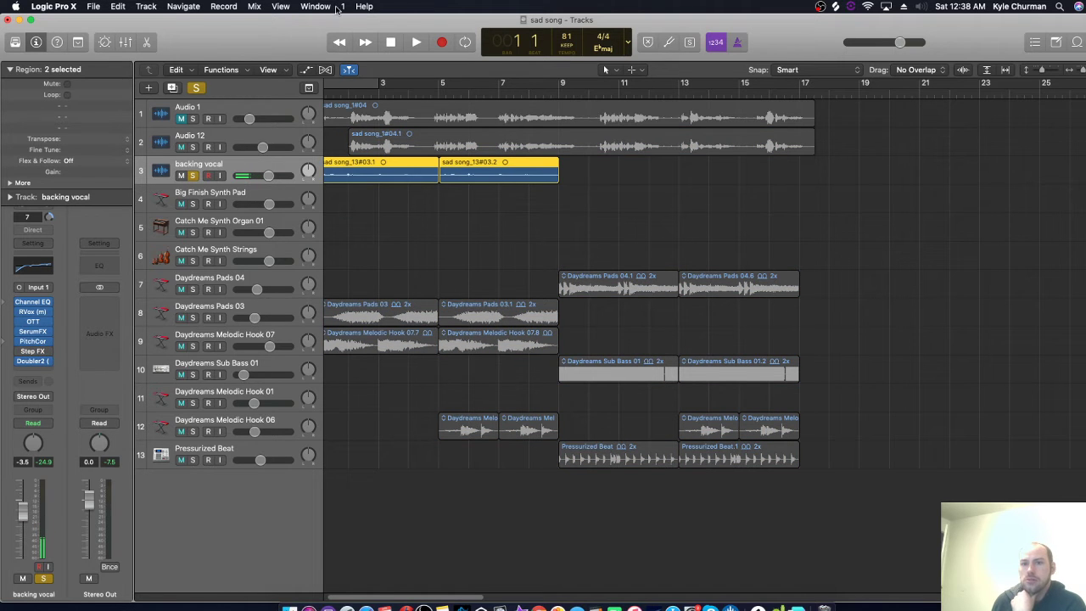
left_click(396, 42)
left_click(415, 42)
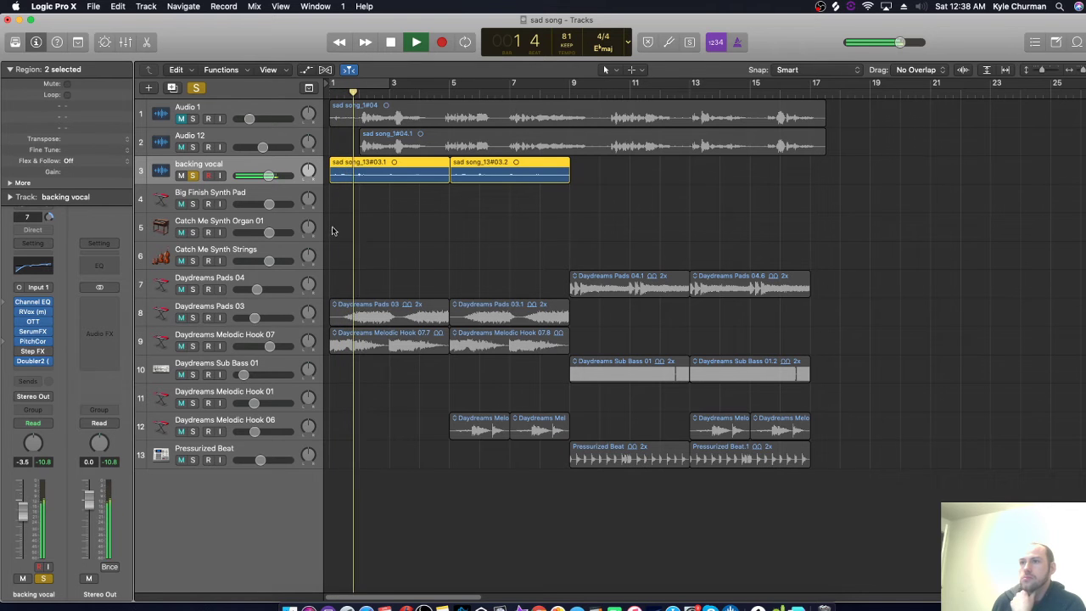
left_click(391, 43)
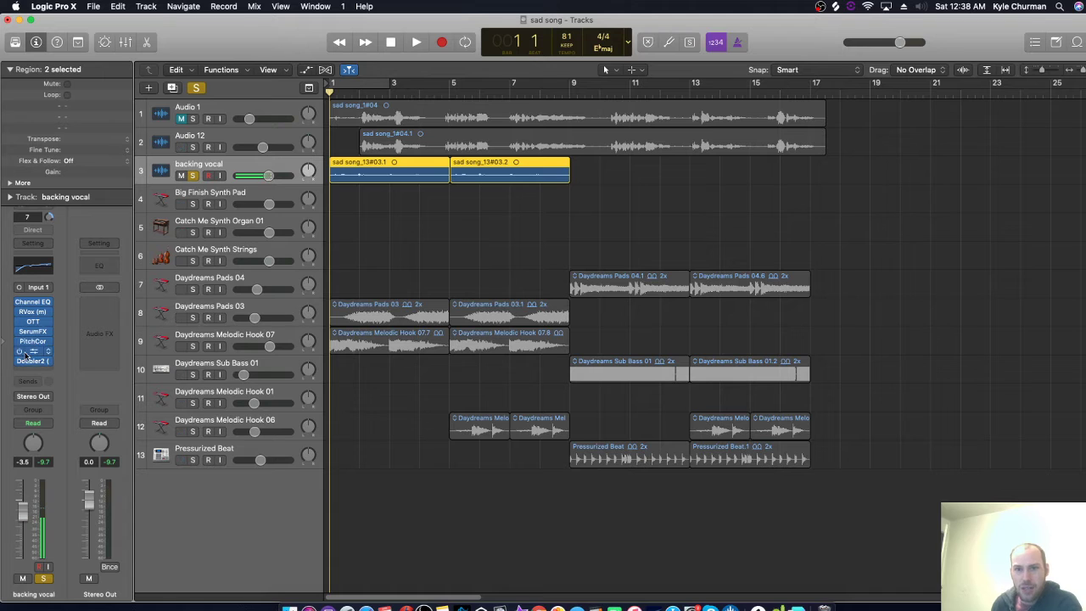
left_click(417, 44)
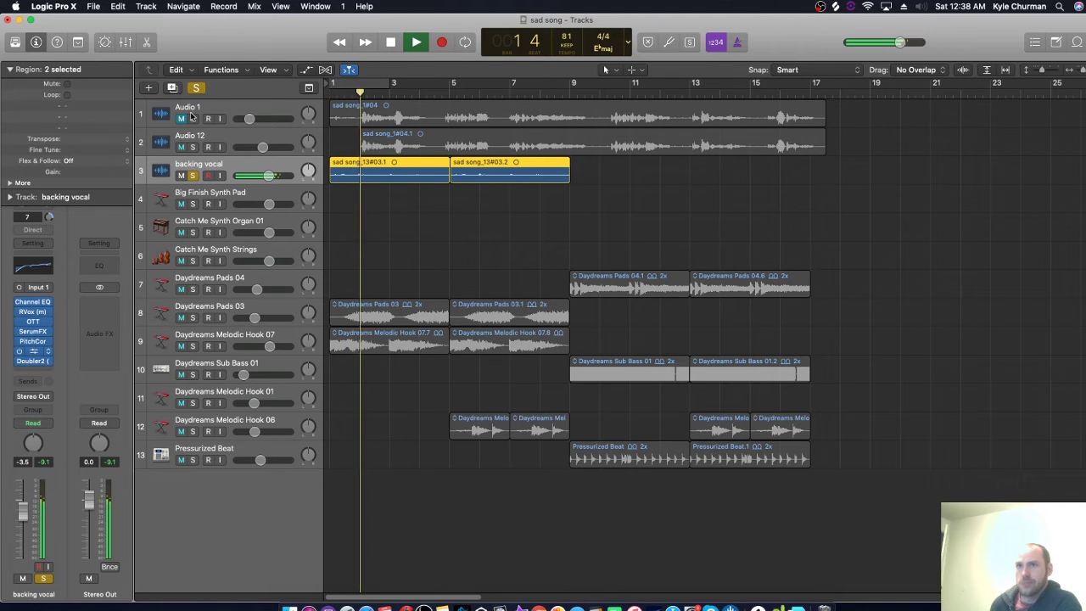
Check the backing vocal's Step FX preset list, close the plug-in unchanged, and stop playback.
key("v")
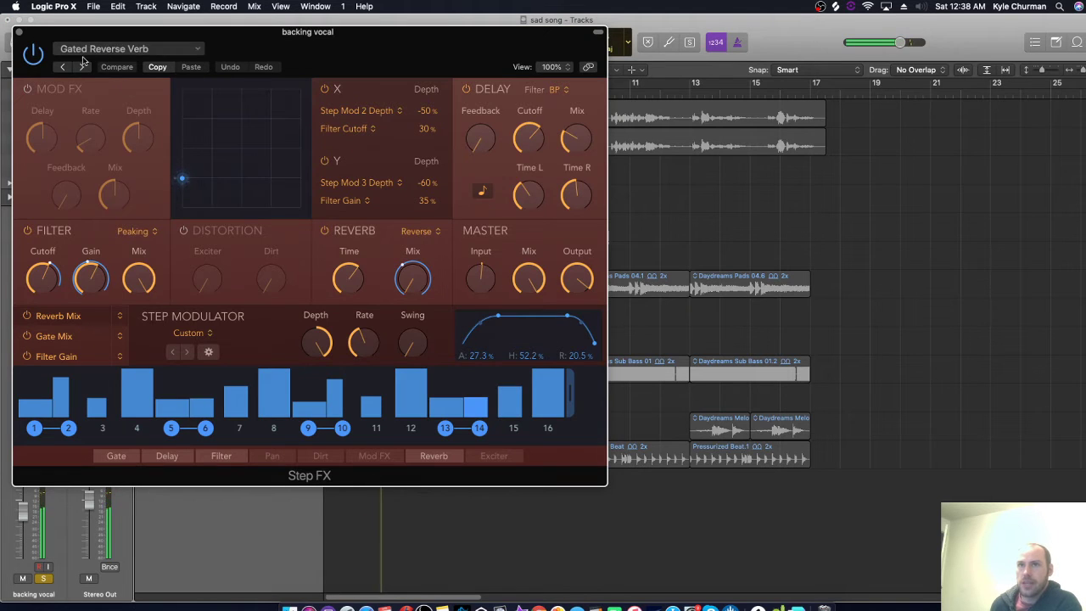
left_click(126, 50)
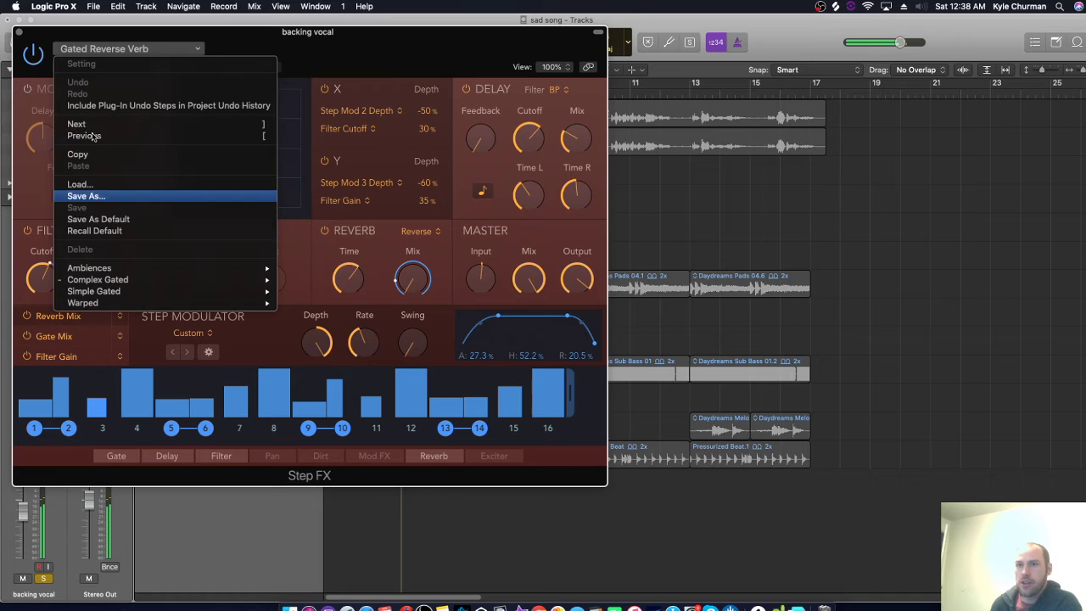
left_click(15, 33)
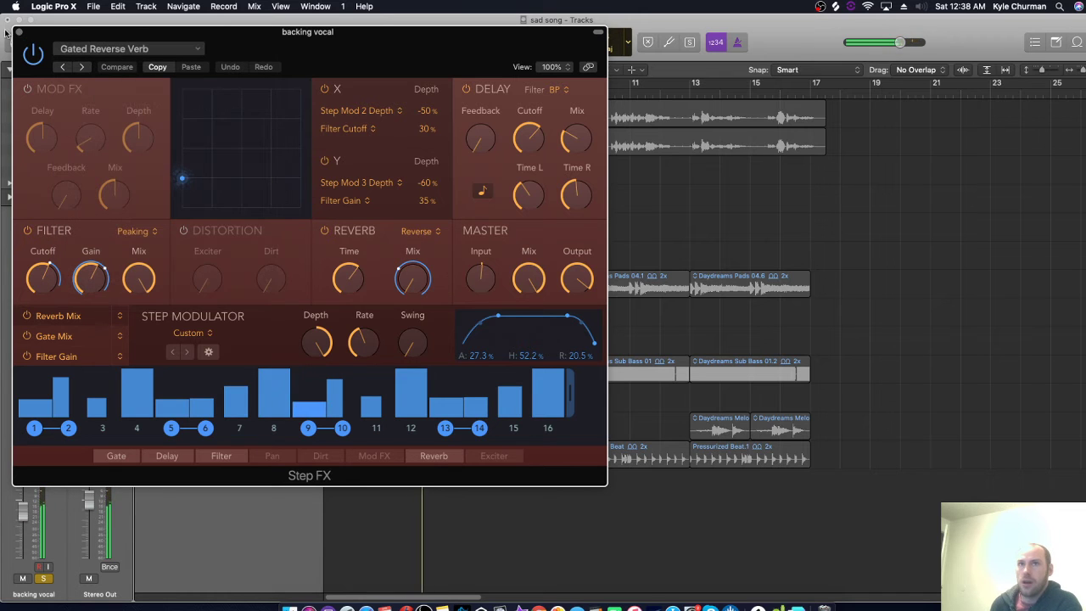
left_click(19, 32)
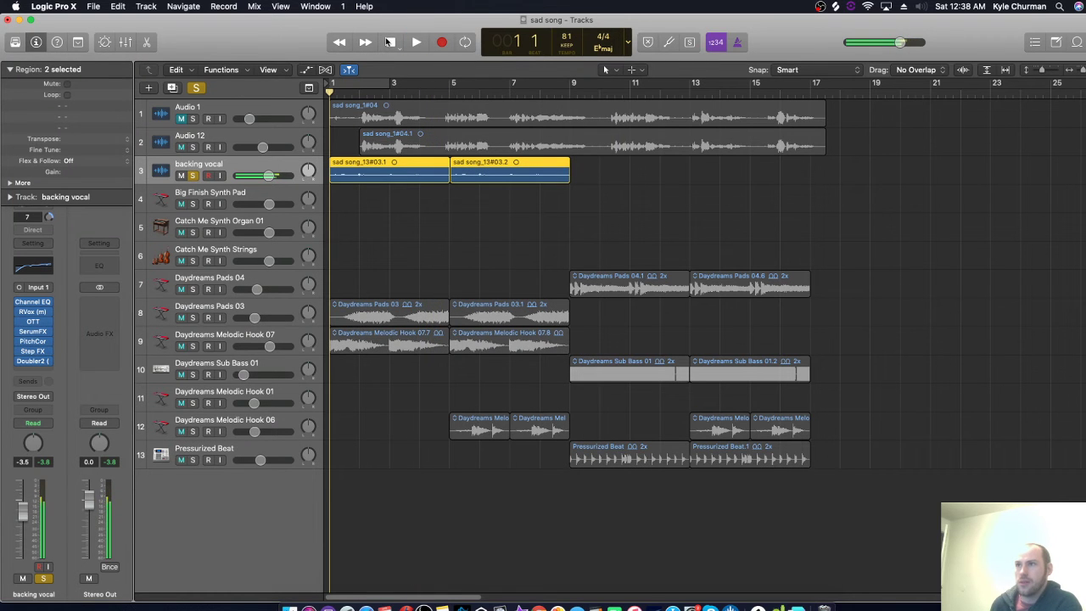
key("space")
Unsolo the backing vocal, mute Audio 12, and rebalance the backing vocal and Daydreams Melodic Hook 07 levels.
left_click(195, 88)
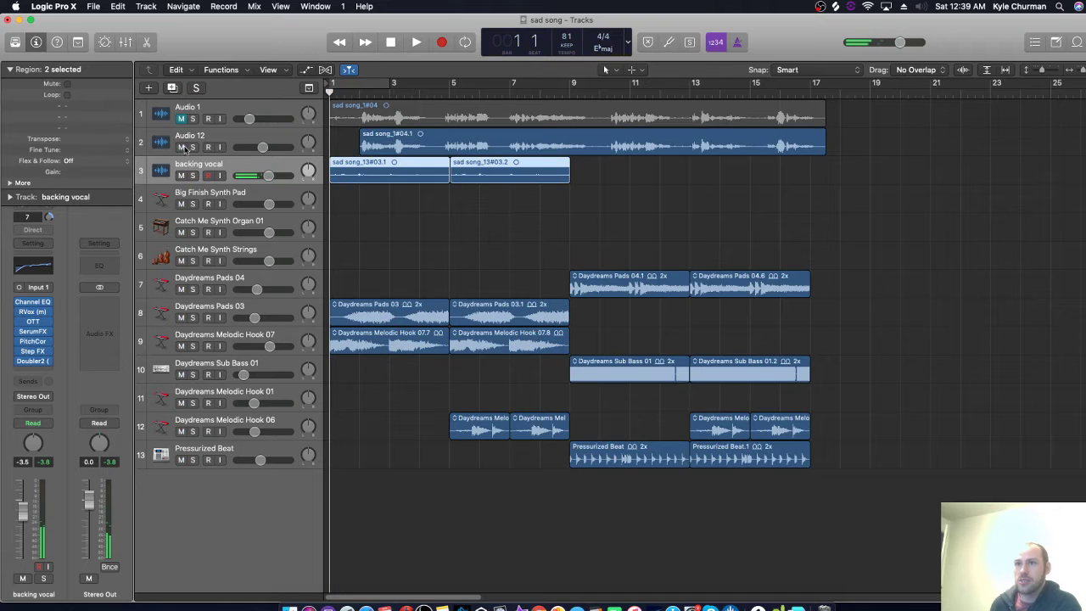
left_click(182, 147)
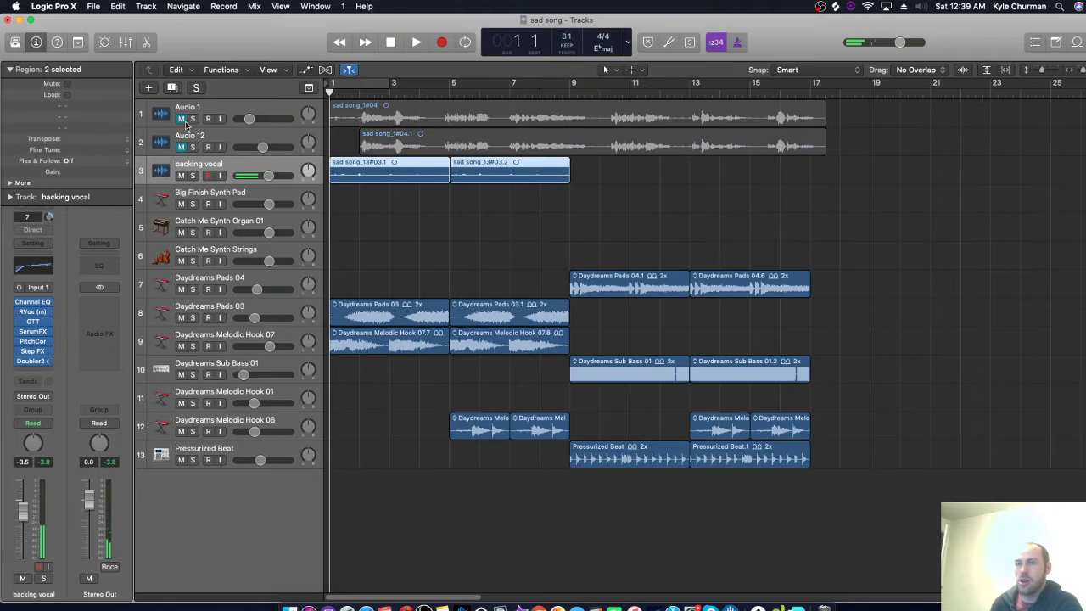
left_click(415, 42)
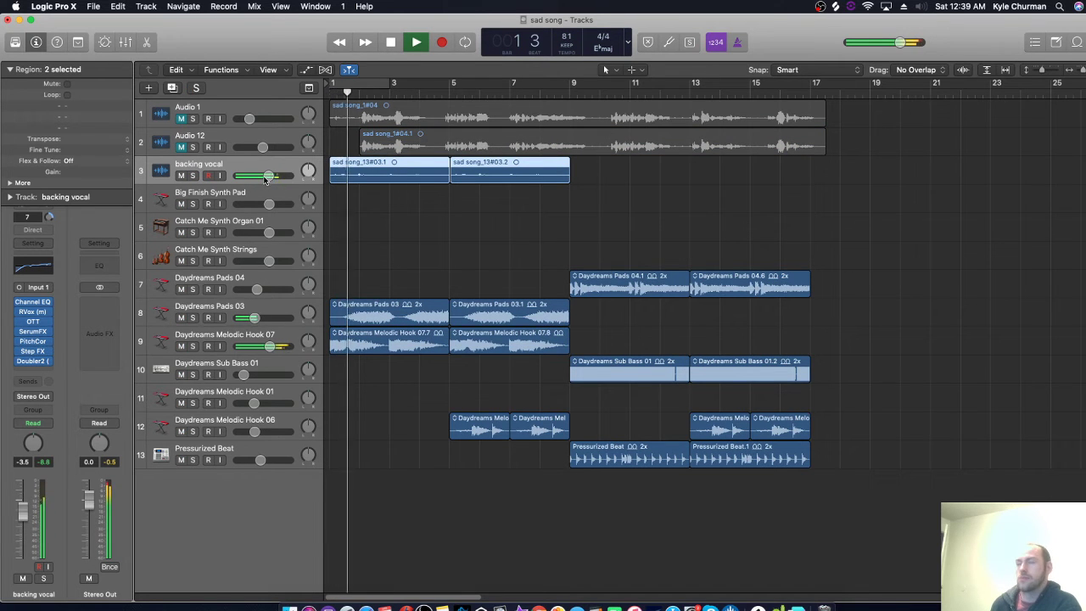
left_click_drag(268, 176, 274, 177)
left_click_drag(272, 348, 263, 350)
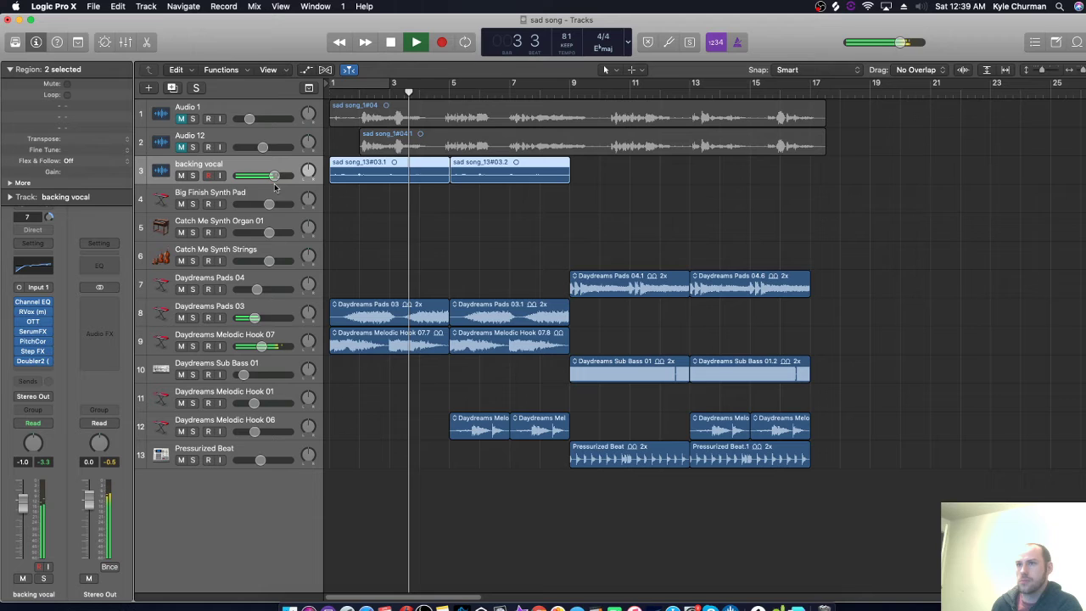
left_click_drag(273, 177, 269, 176)
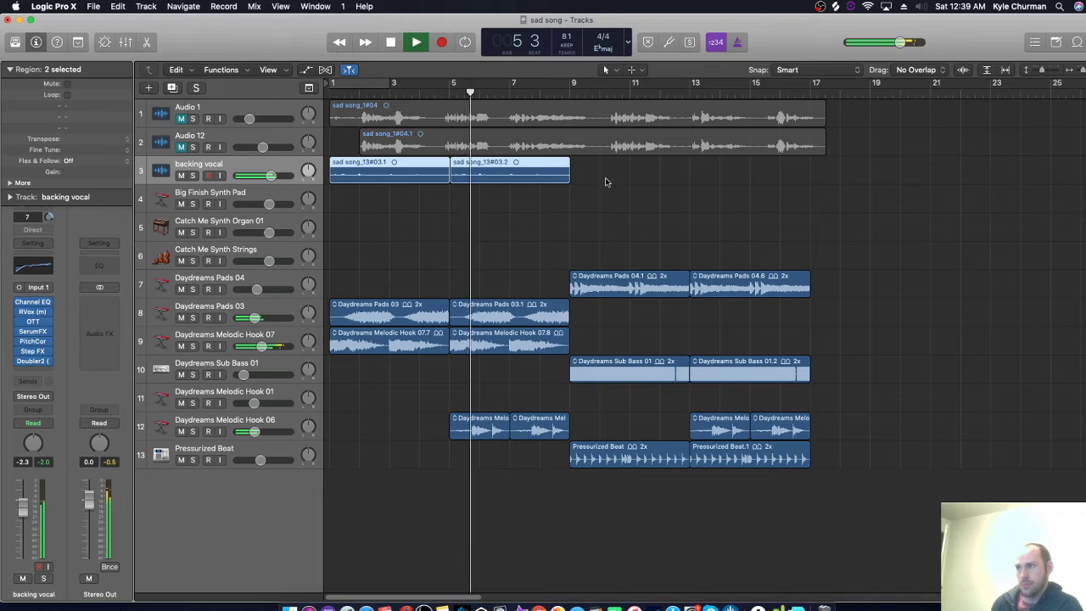
Move the Sub Bass 01 region three bars earlier and return to the start.
left_click_drag(606, 365, 484, 365)
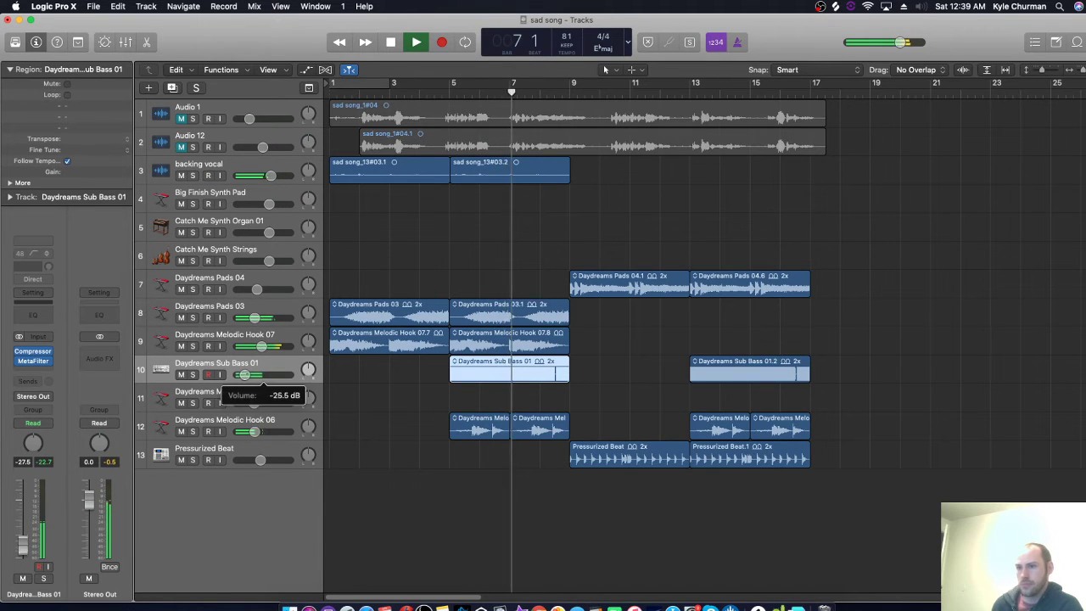
left_click(390, 43)
left_click(391, 42)
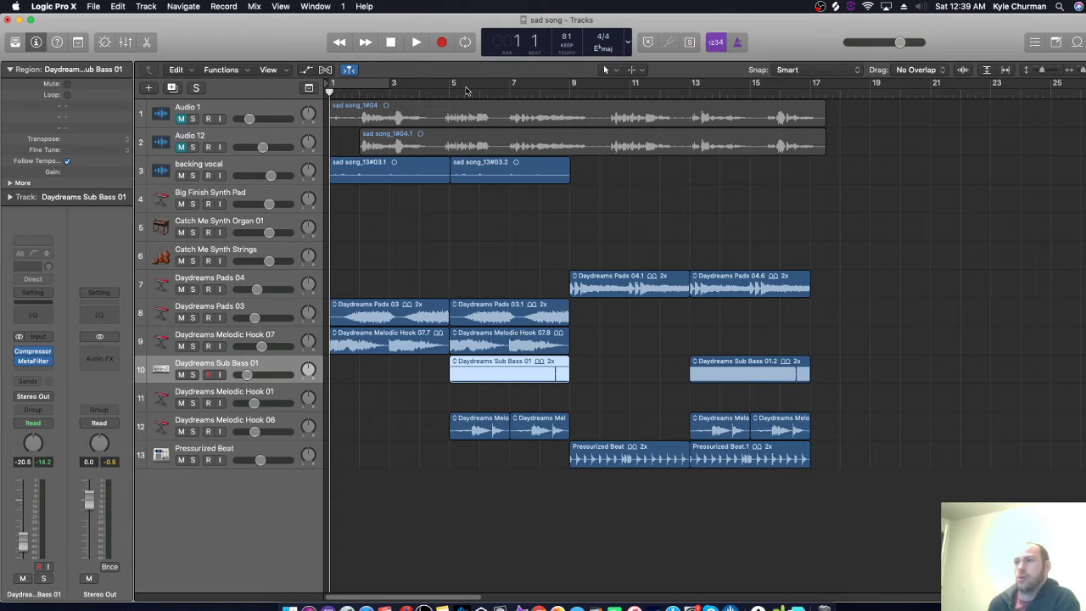
Move both sad song vocal regions on Audio 1 and Audio 12 to around bar 8.
left_click_drag(844, 108, 671, 92)
left_click_drag(876, 113, 570, 129)
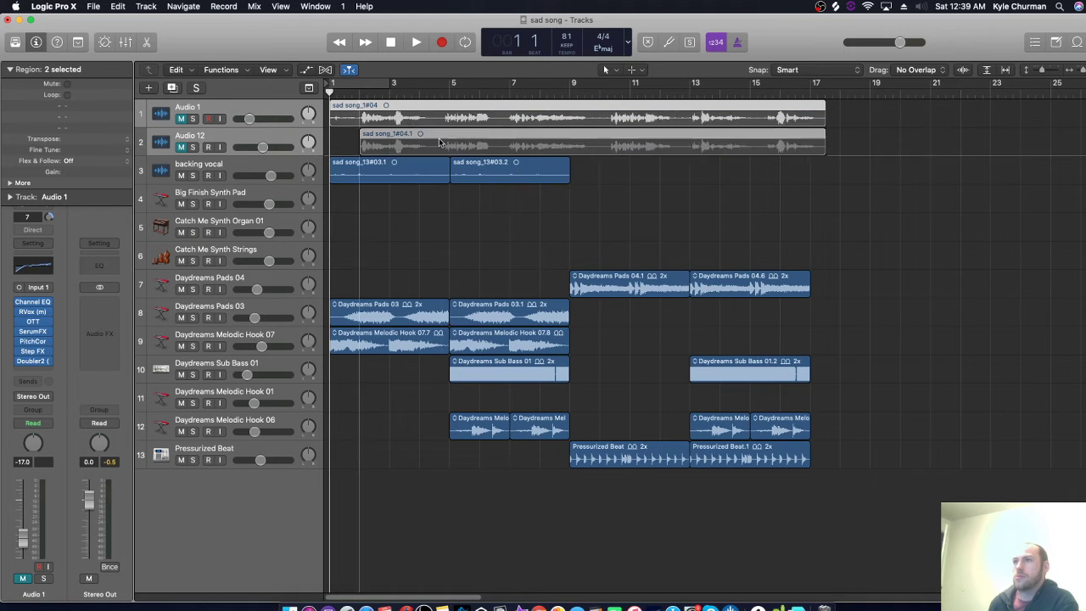
left_click_drag(439, 143, 651, 143)
left_click(538, 104)
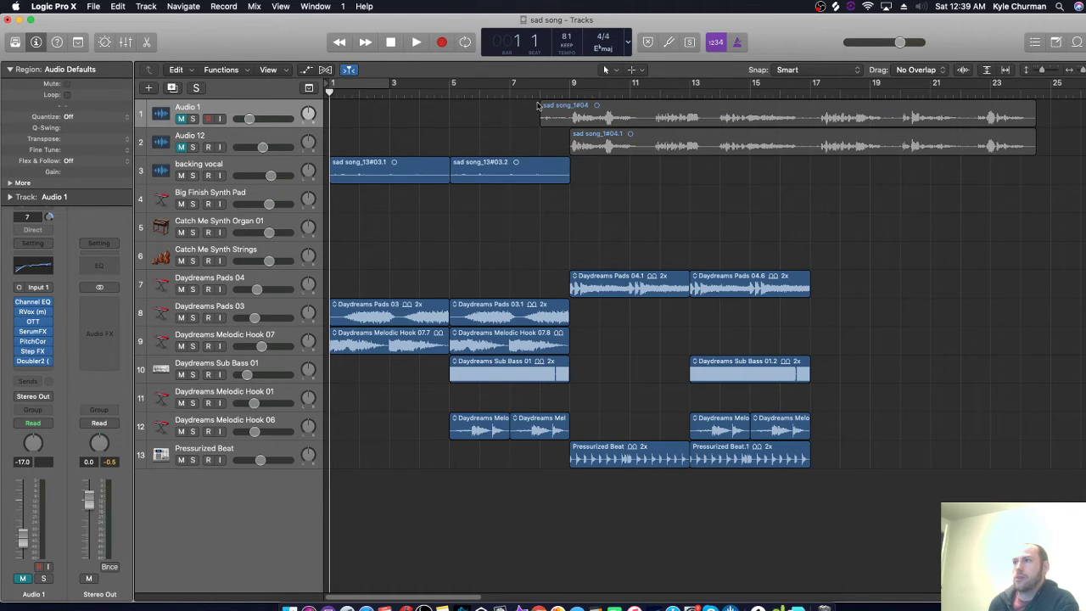
left_click(545, 91)
Unmute Audio 1 and Audio 12, then briefly solo Audio 12 from bar 9.
left_click(181, 119)
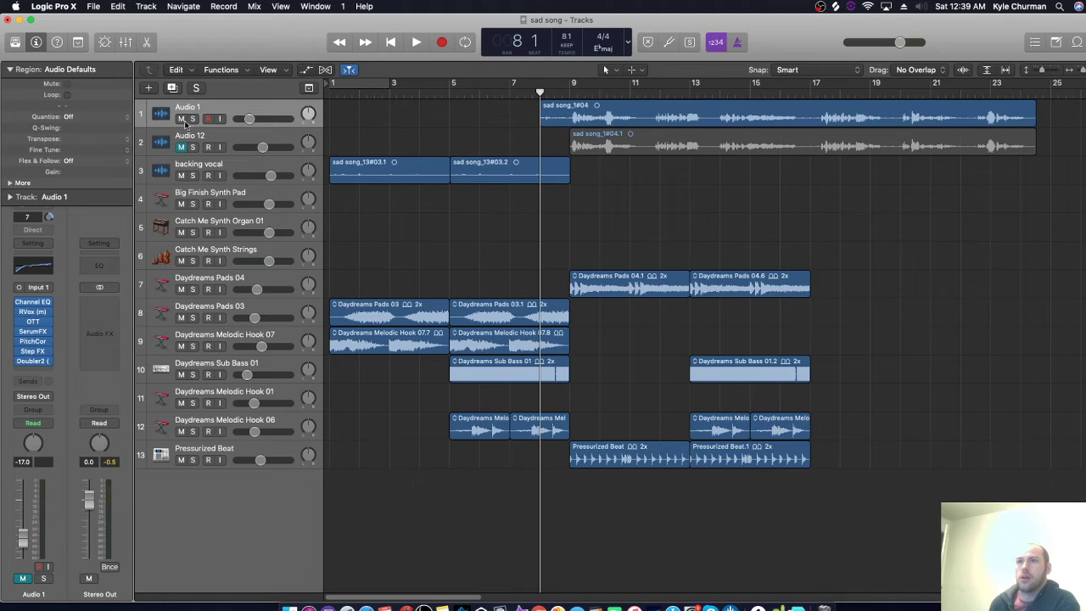
left_click(229, 169)
left_click(181, 147)
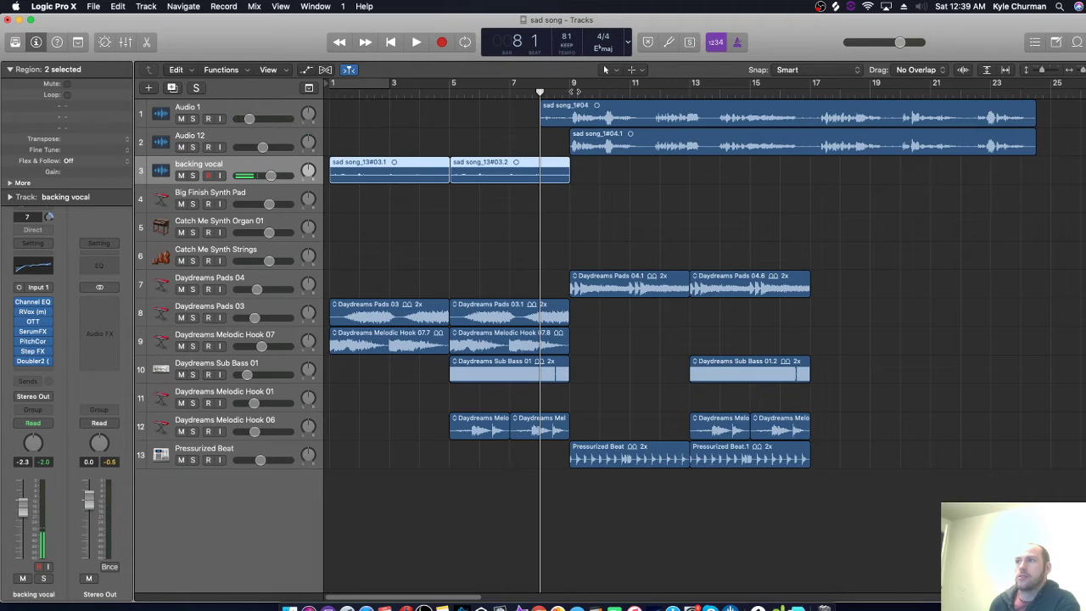
left_click(574, 91)
left_click(193, 147)
left_click(225, 140)
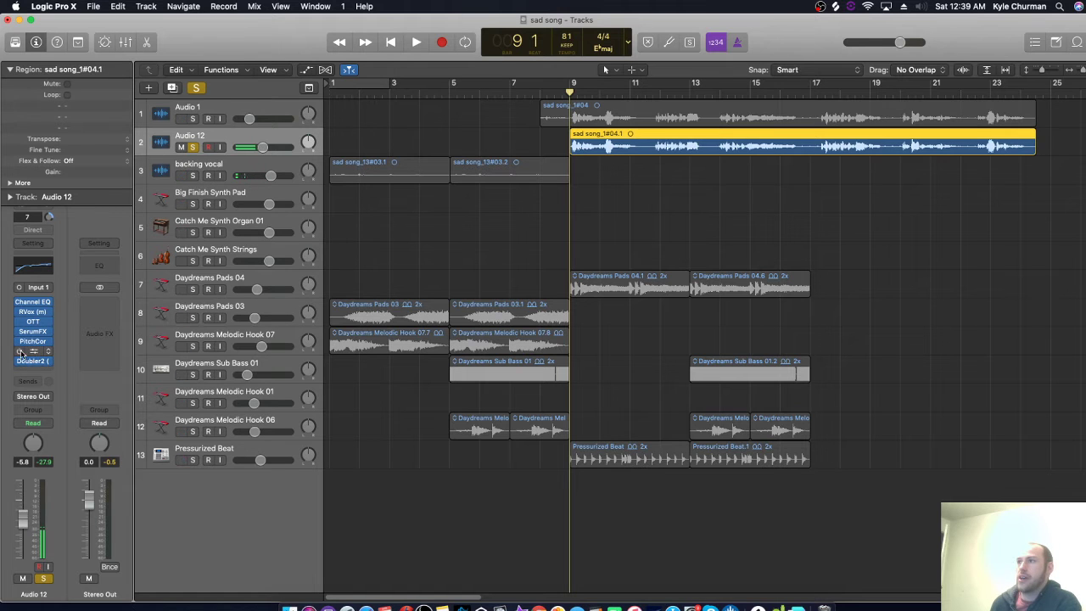
left_click(193, 147)
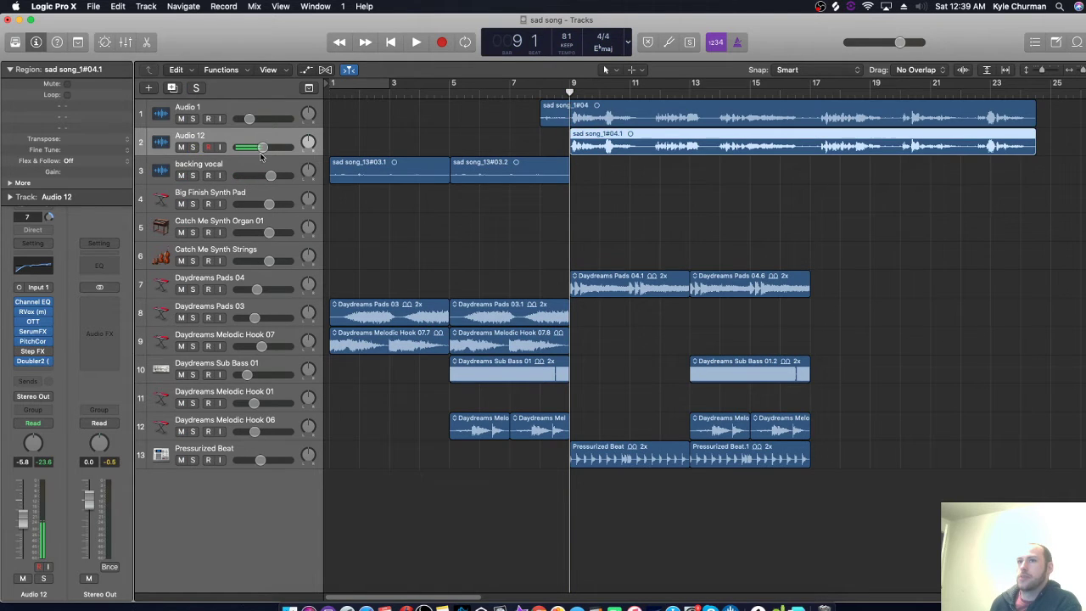
Solo the Audio 1 vocal, play it alone, then stop and return to the start.
left_click(280, 110)
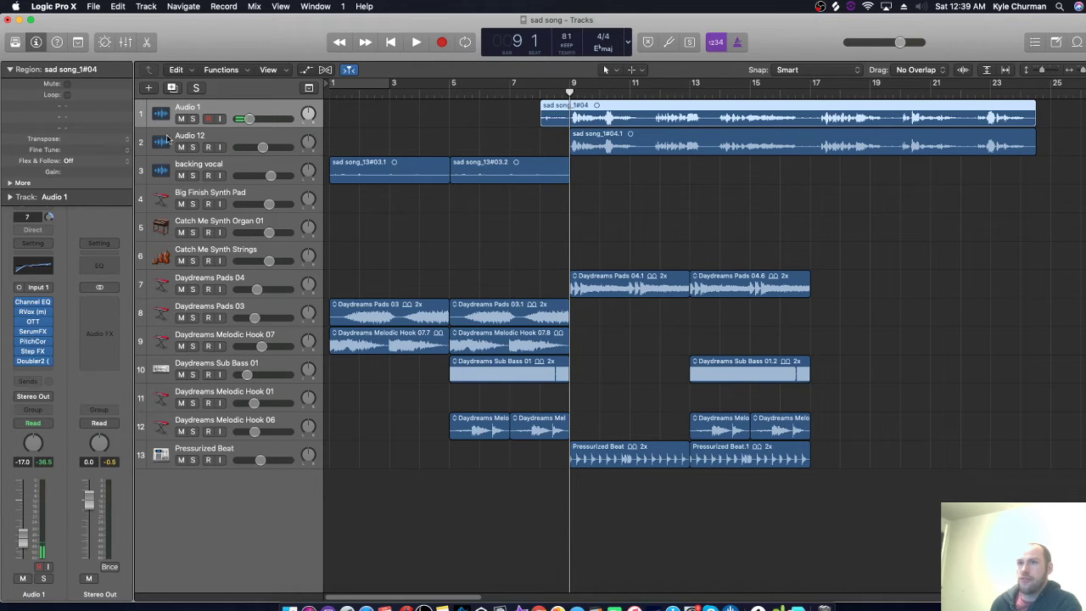
left_click(192, 119)
key("space")
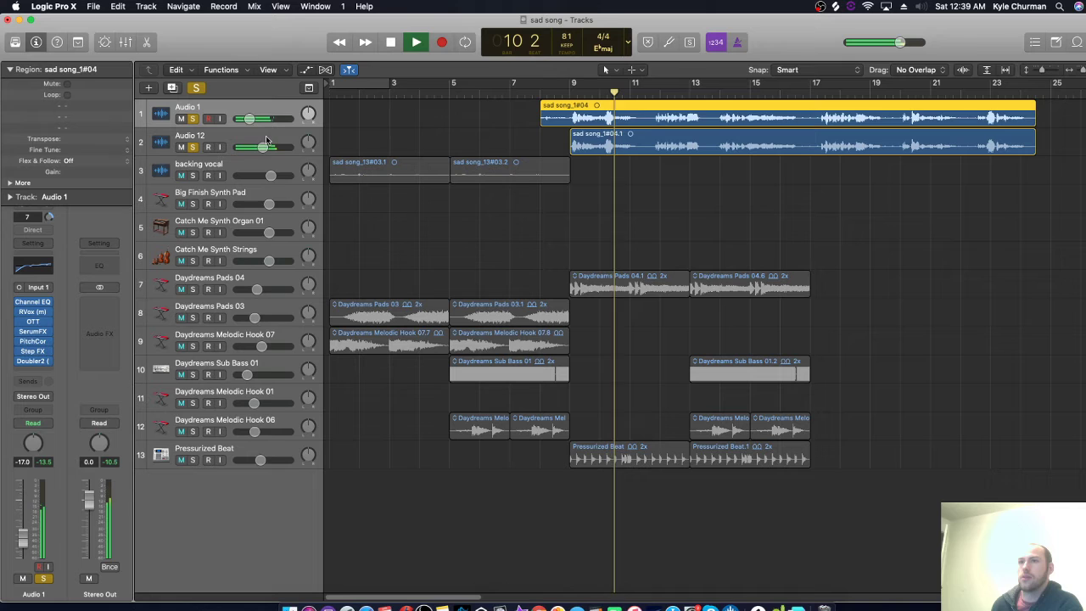
left_click(193, 147)
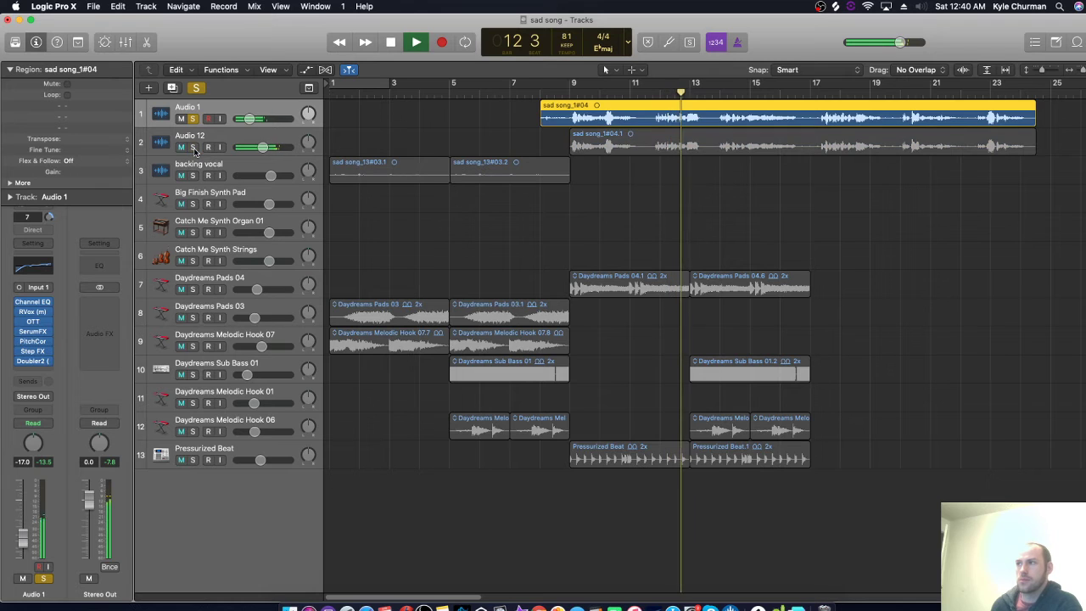
left_click(391, 42)
left_click(390, 42)
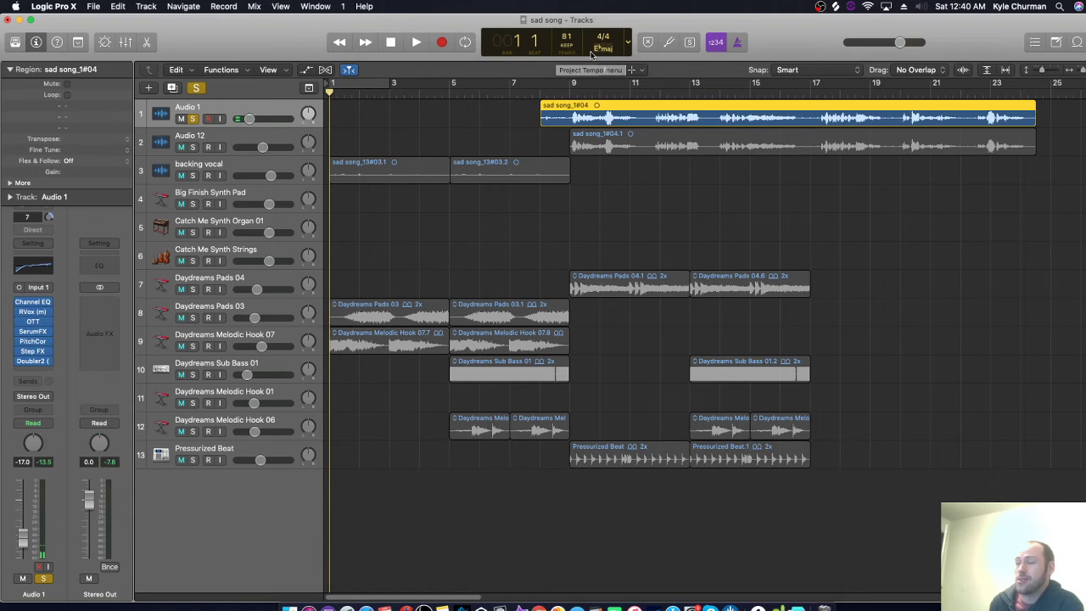
Select the Audio 12 track header and its region to show its channel strip.
left_click(246, 137)
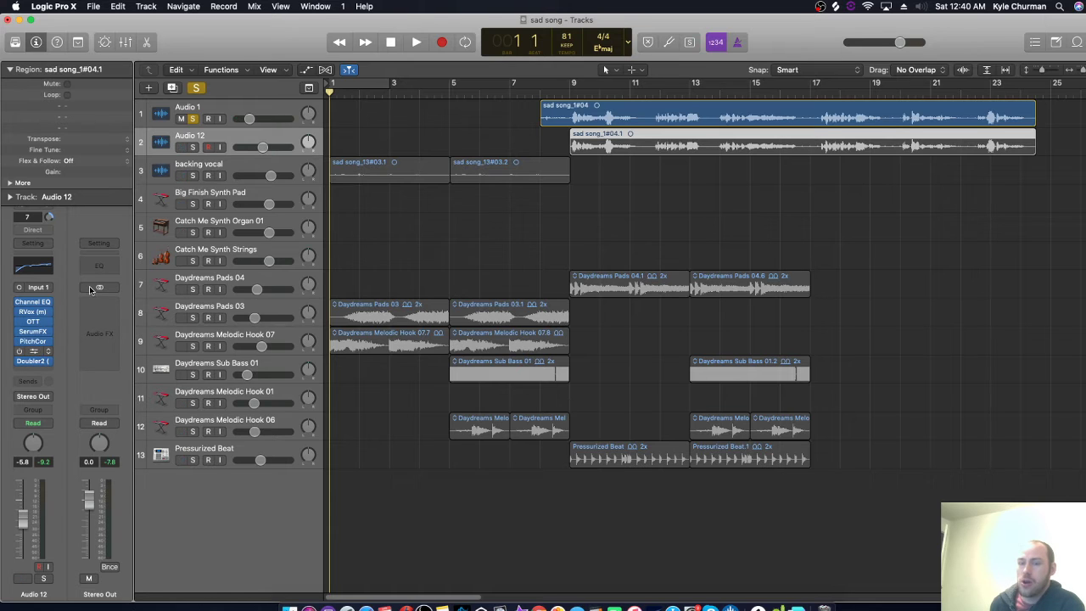
Swap Audio 12's Step FX preset from Gated Reverse Verb to Warped Broken Droid, then close it.
left_click(80, 312)
left_click(106, 48)
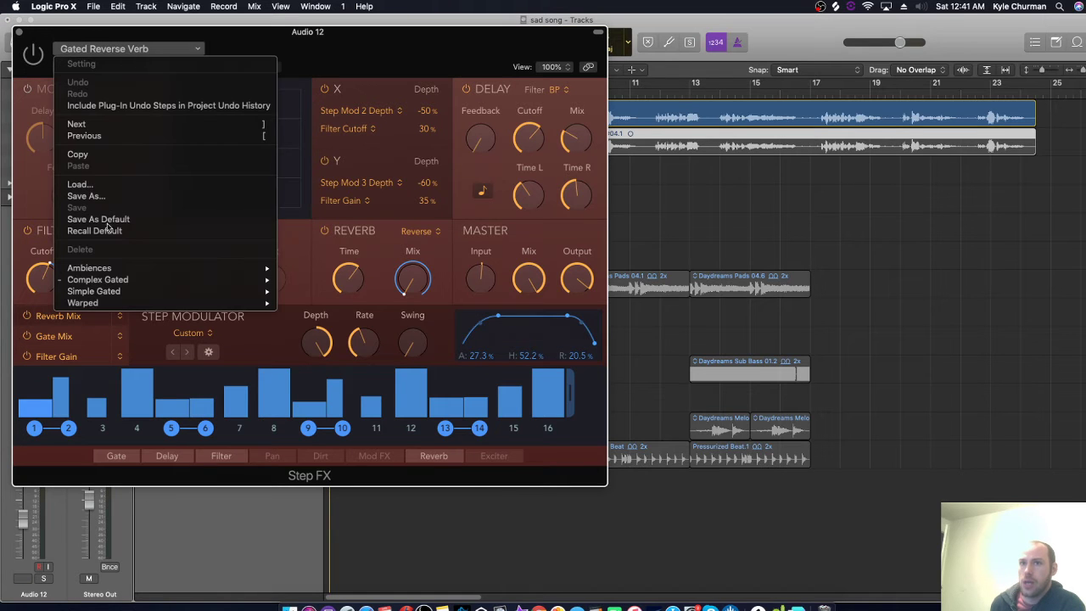
mouse_move(175, 270)
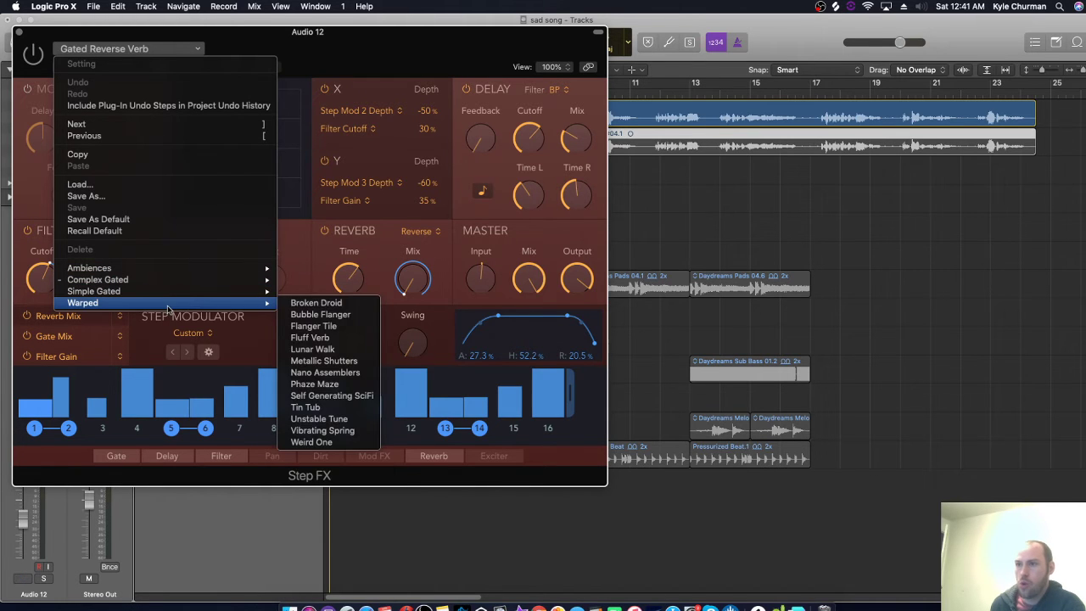
left_click(320, 314)
left_click(64, 68)
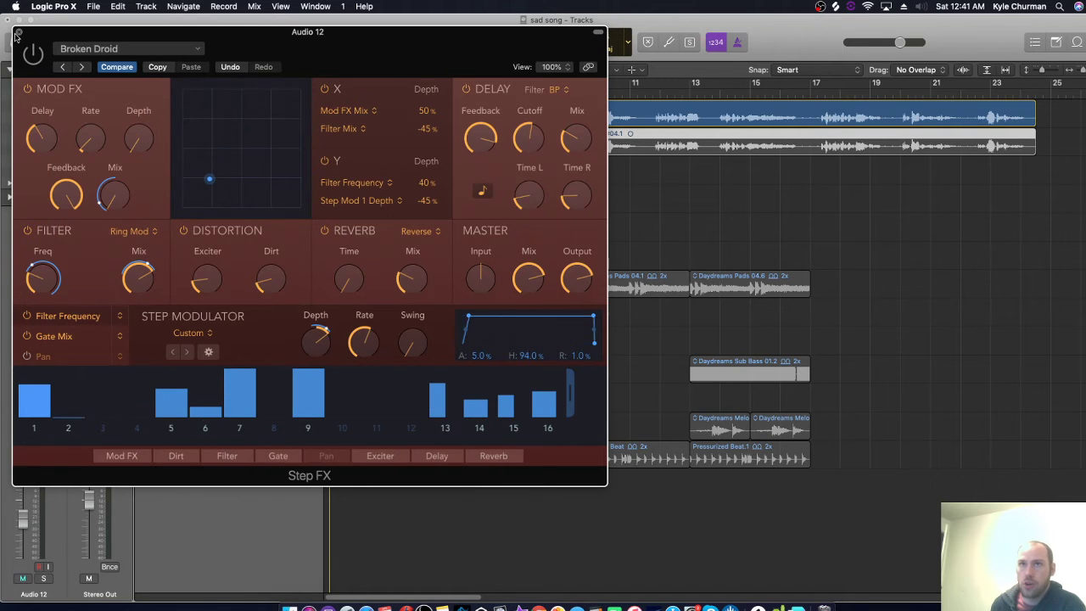
left_click(19, 32)
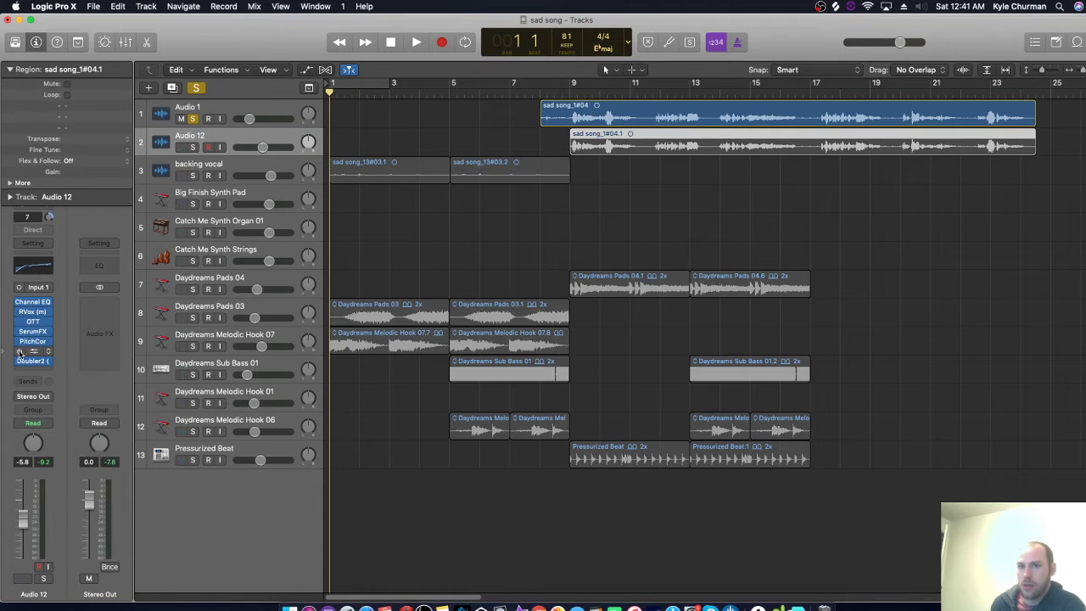
Solo Audio 12 and step its Step FX presets through to Metallic Shutters, then close and unsolo.
key("ctrl+s")
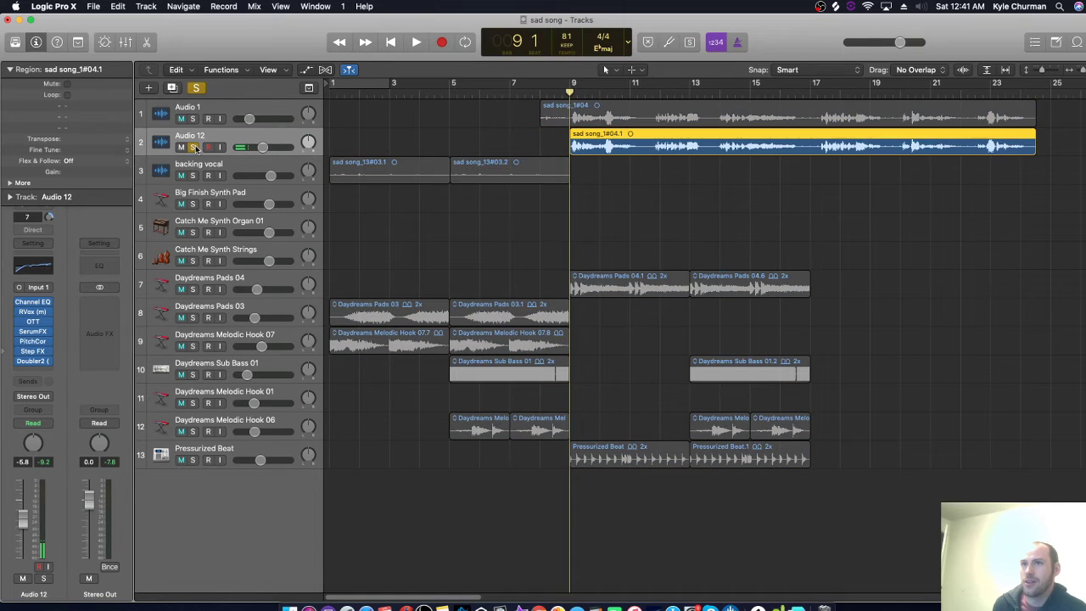
key("space")
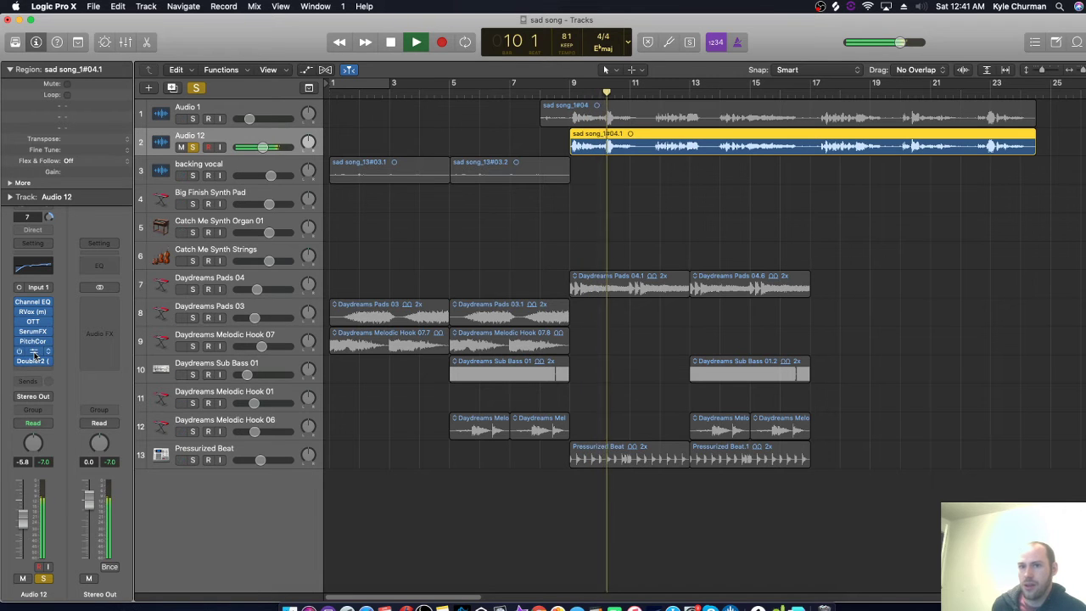
key("v")
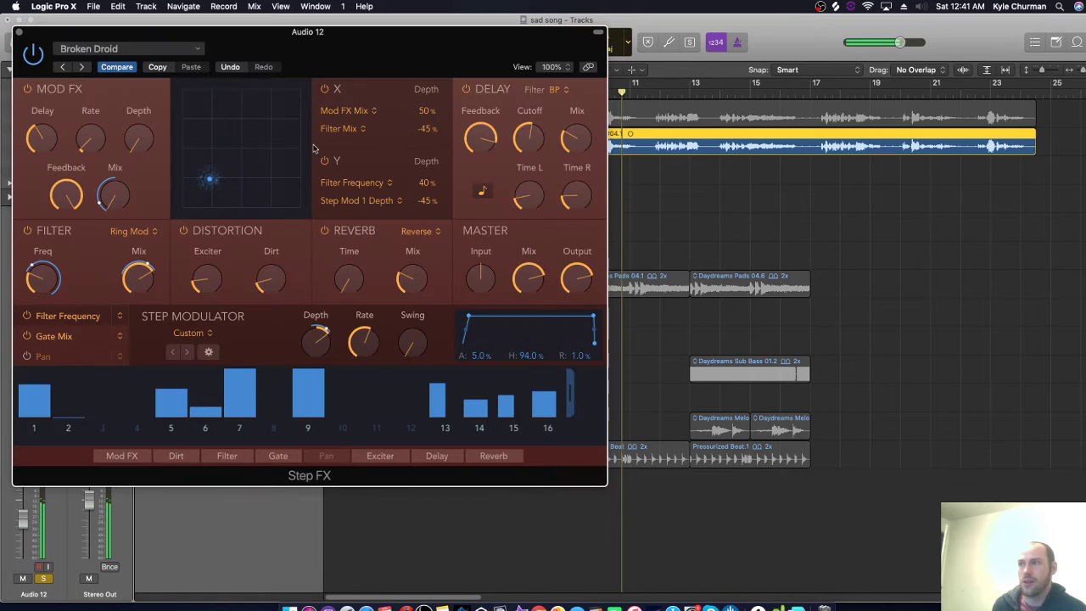
left_click(82, 67)
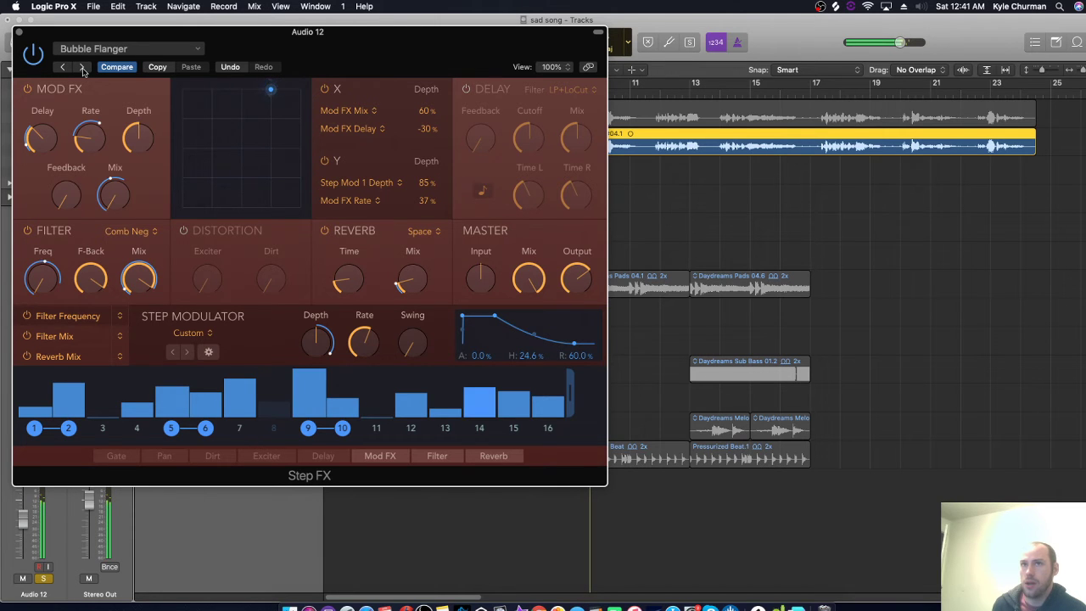
left_click(82, 67)
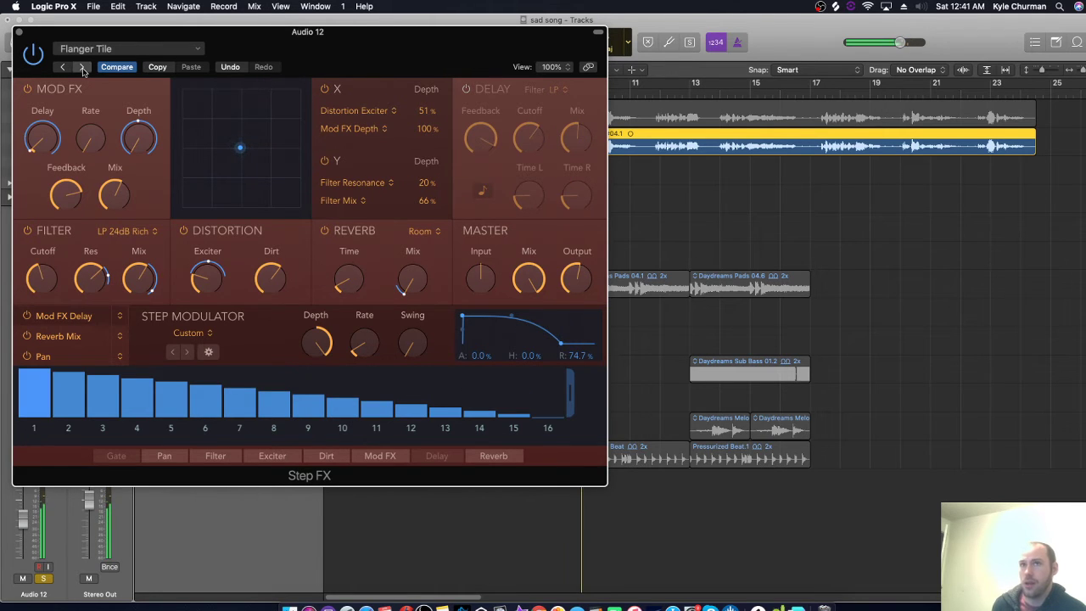
left_click(83, 67)
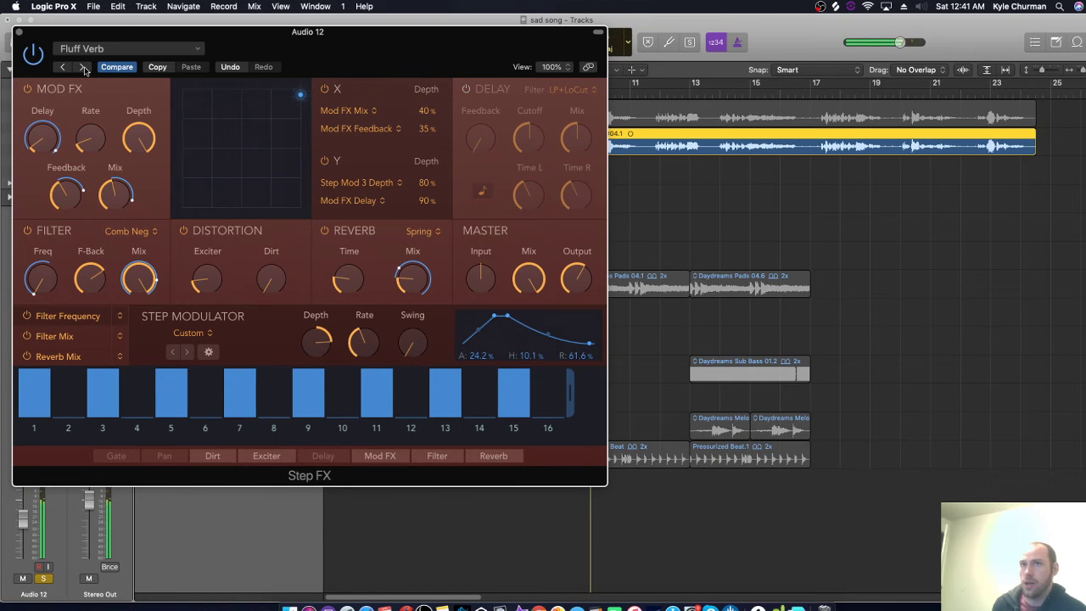
left_click(82, 67)
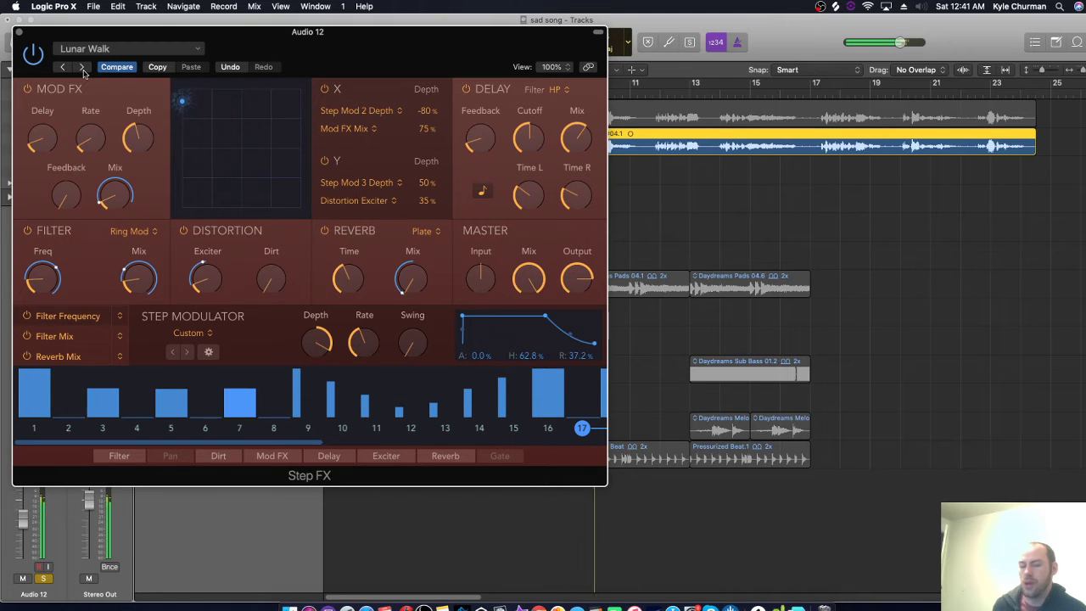
left_click(83, 67)
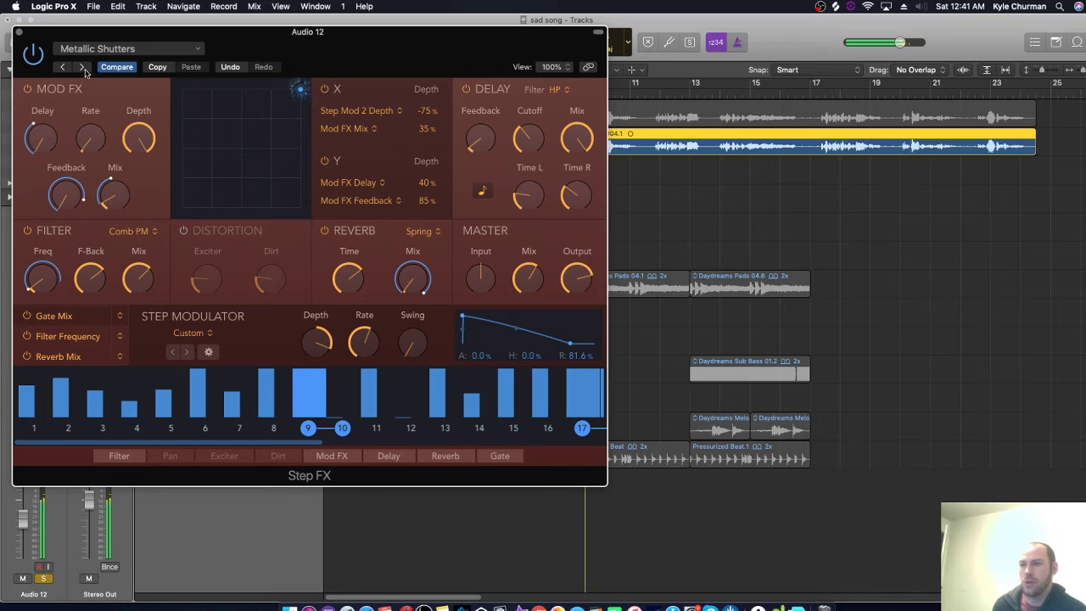
key("super+w")
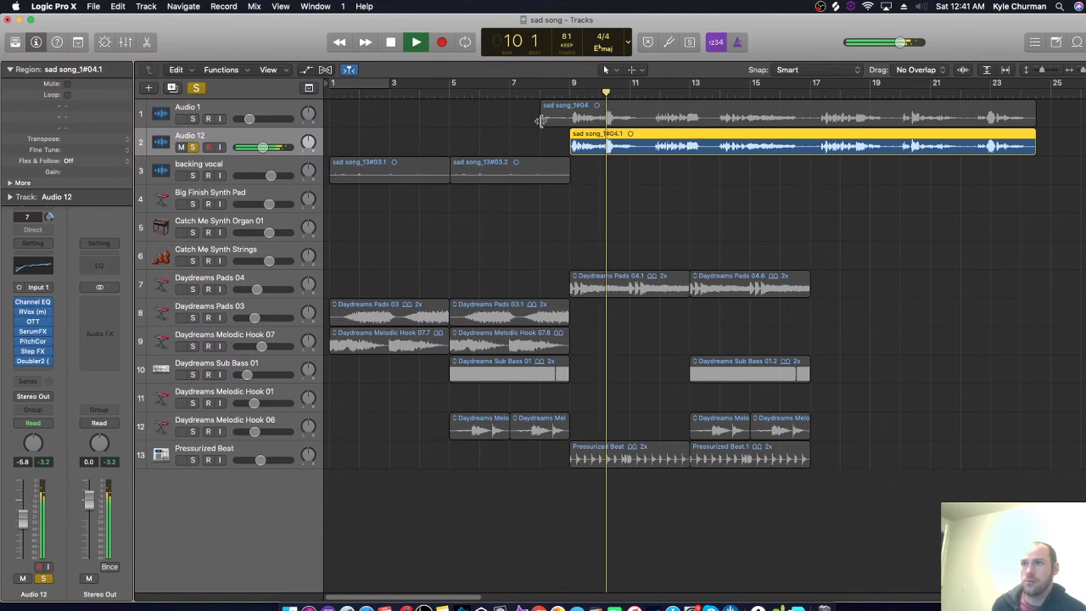
key("ctrl+s")
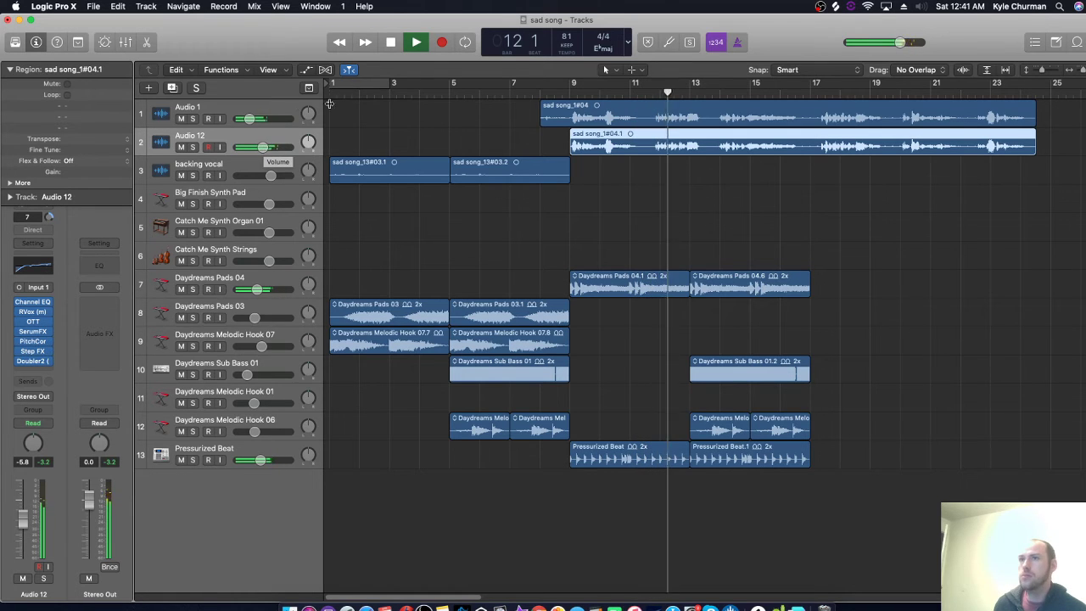
Stop the song from the control bar, sending the playhead back to bar 1.
left_click(392, 43)
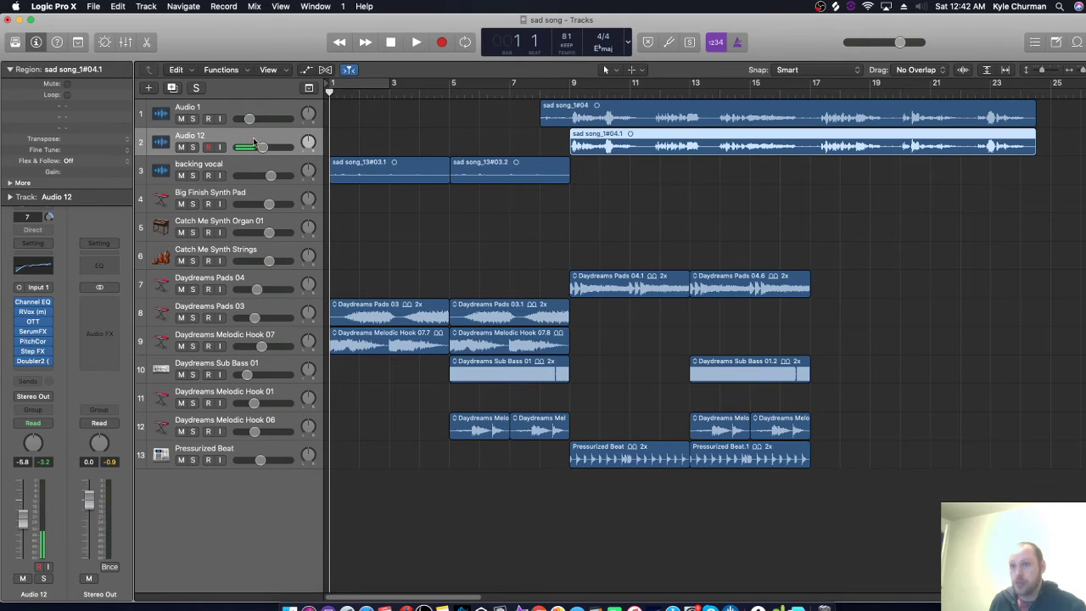
Add a new Audio 14 track and copy the sad song vocal region onto it.
key("super+d")
left_click_drag(716, 144, 716, 172)
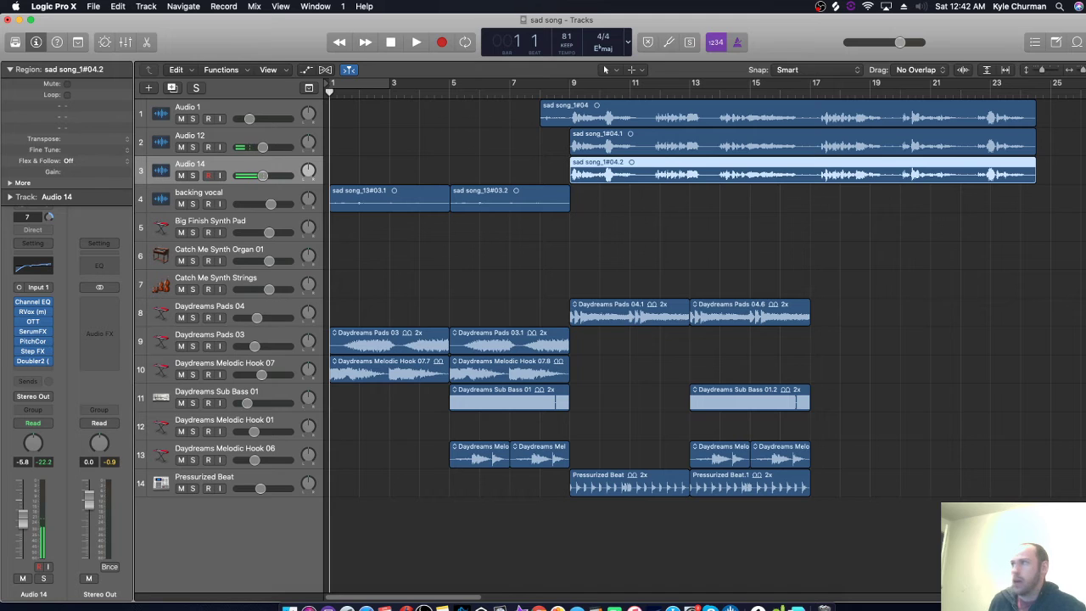
key("super+Right")
key("super+Right")
key("super+Right")
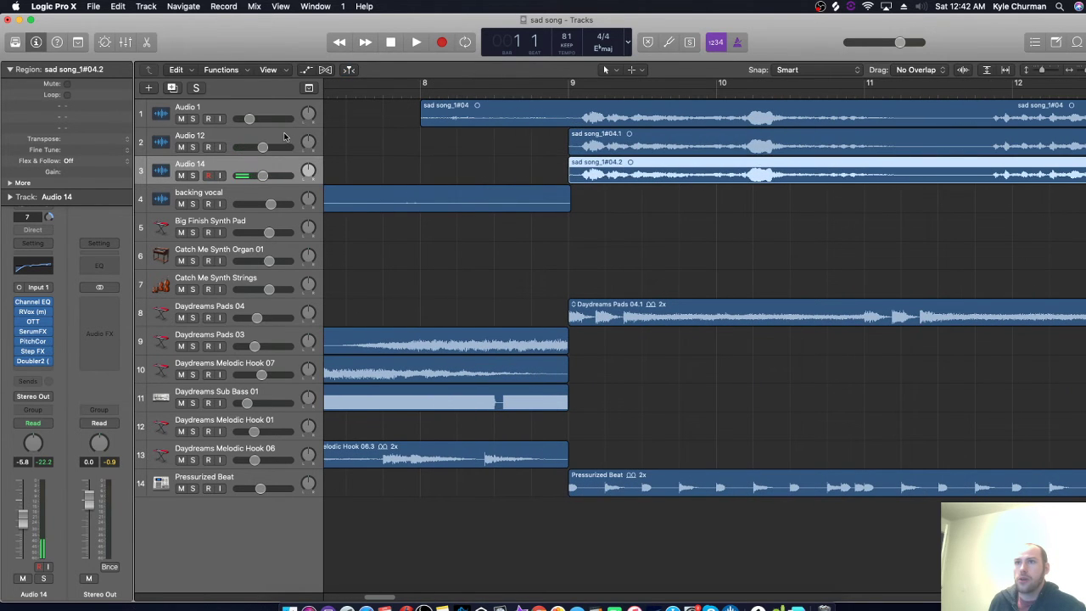
Solo Audio 12, play from bar 9, then park the playhead just past bar 10.
left_click(285, 139)
left_click(193, 146)
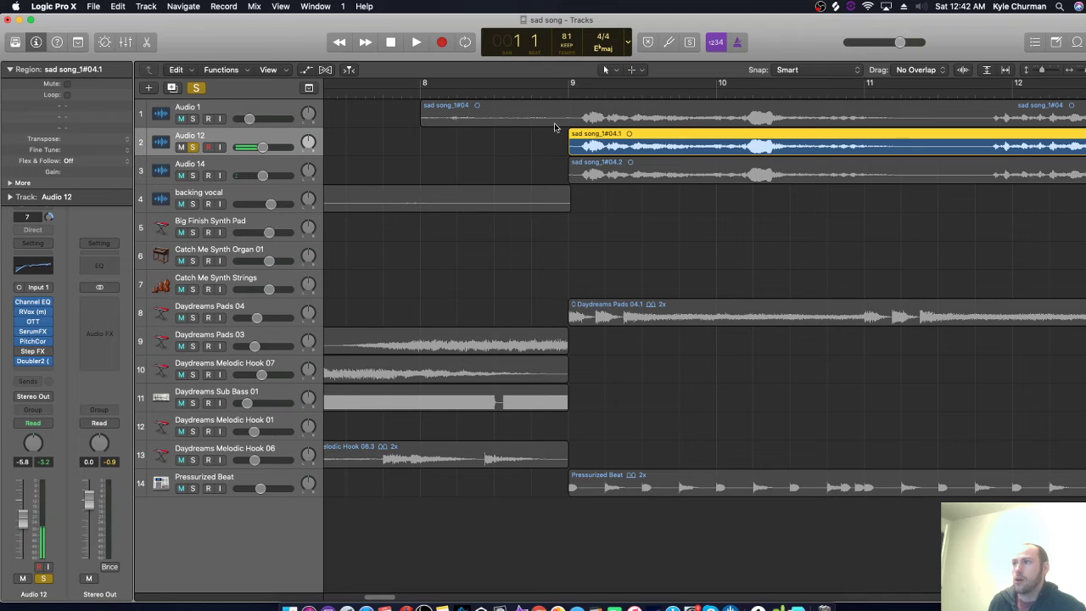
left_click(571, 91)
key("space")
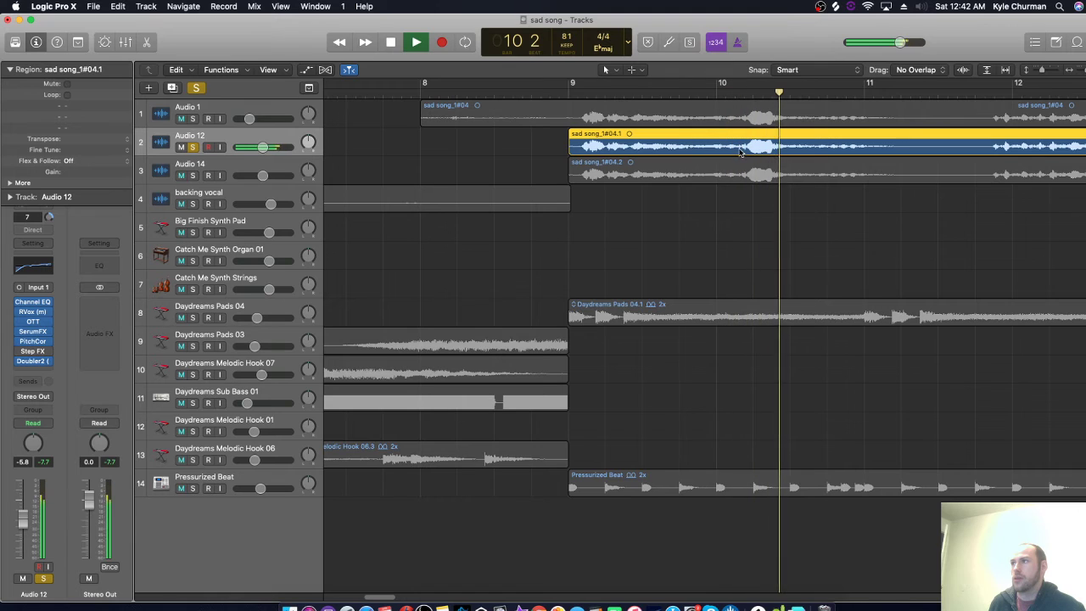
key("space")
left_click(751, 94)
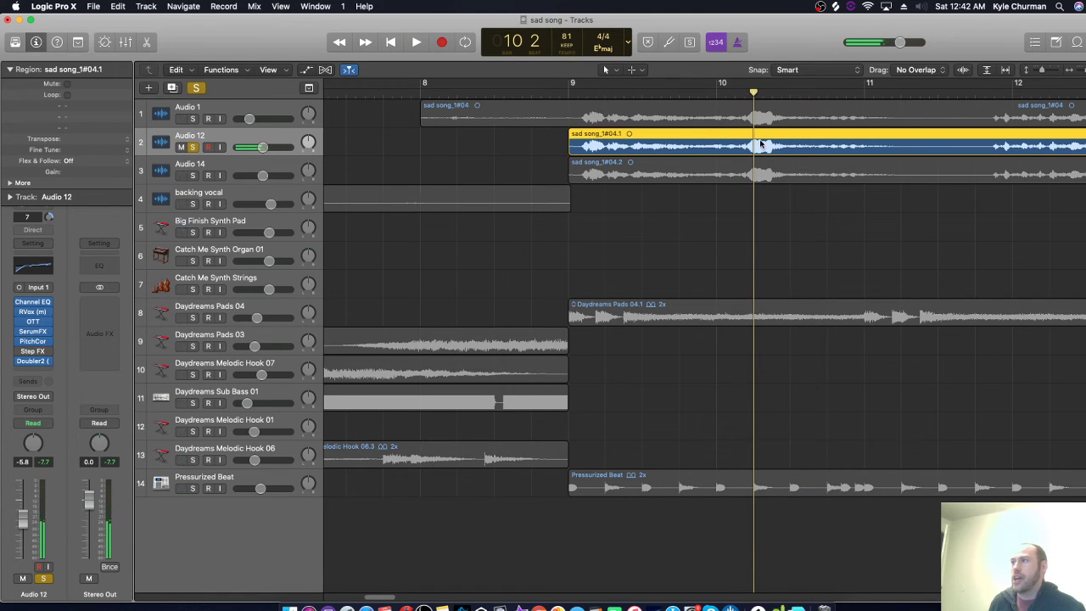
Split the Audio 14 region at bar 10 and near bar 11, and delete the opening piece.
left_click(609, 70)
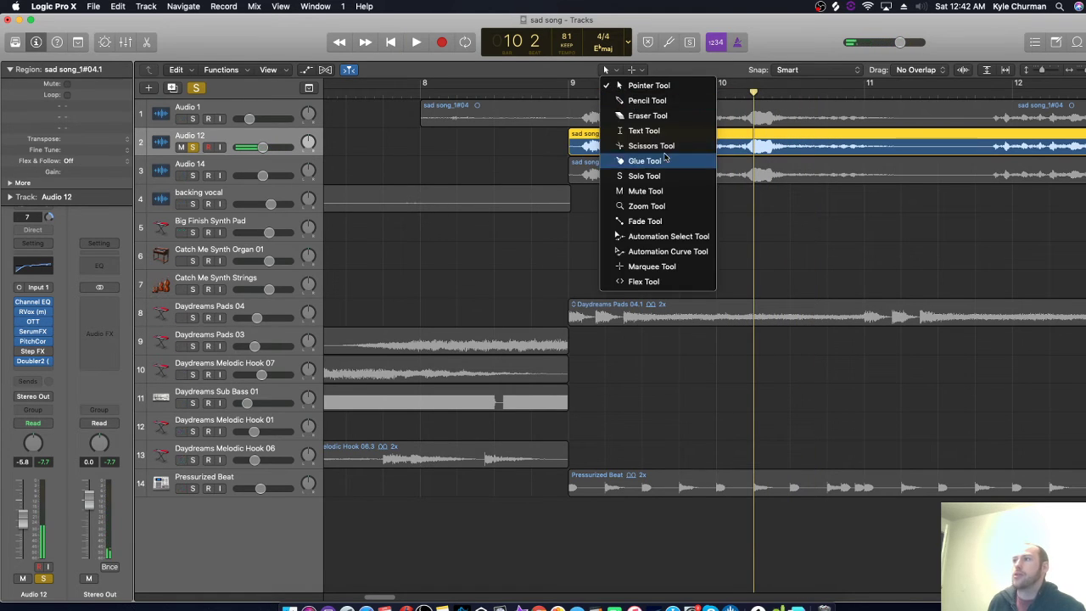
key("Return")
left_click(749, 174)
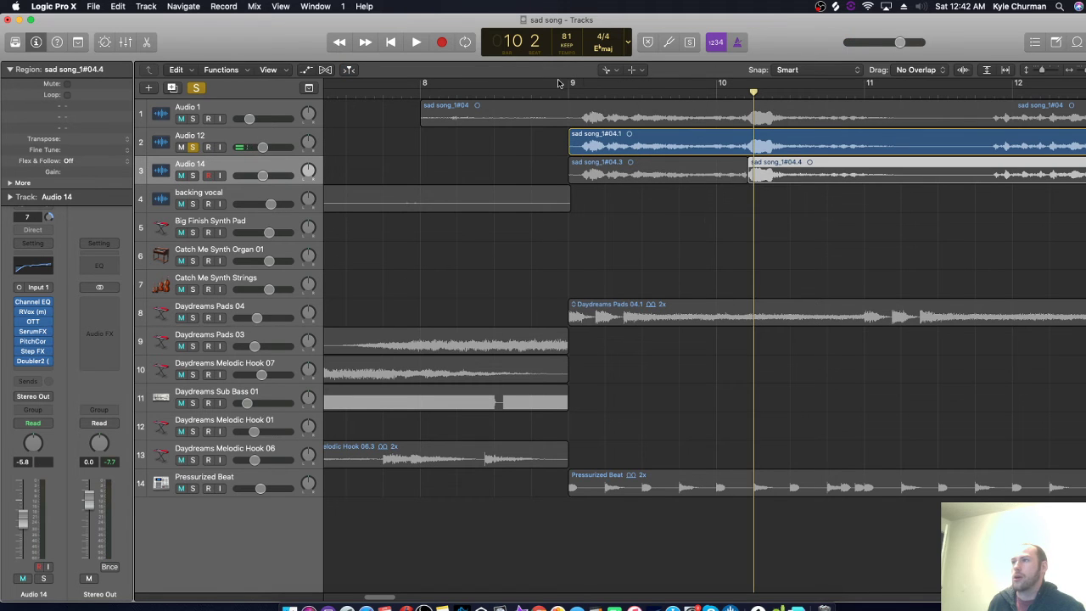
left_click(898, 175)
left_click(609, 70)
key("Return")
left_click(744, 168)
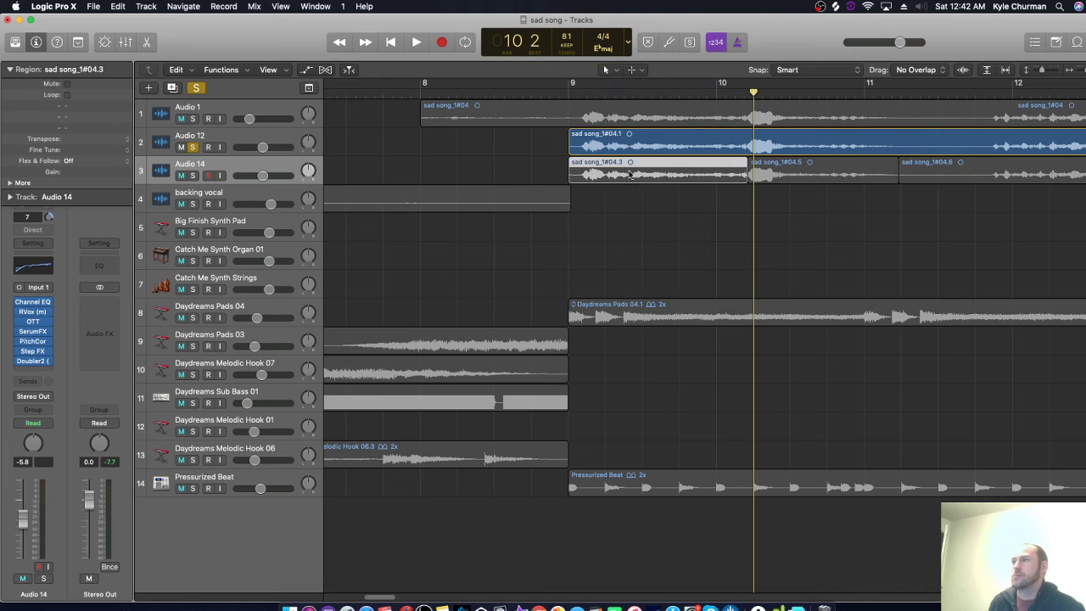
key("Delete")
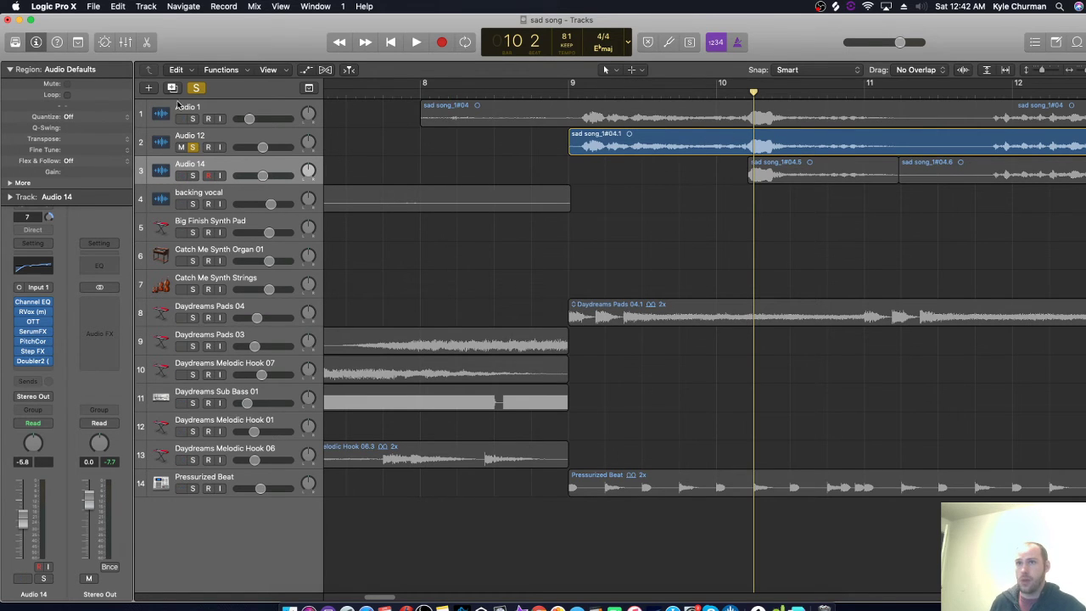
Solo Audio 12 and Audio 14 and play them from bar 9.
left_click(586, 94)
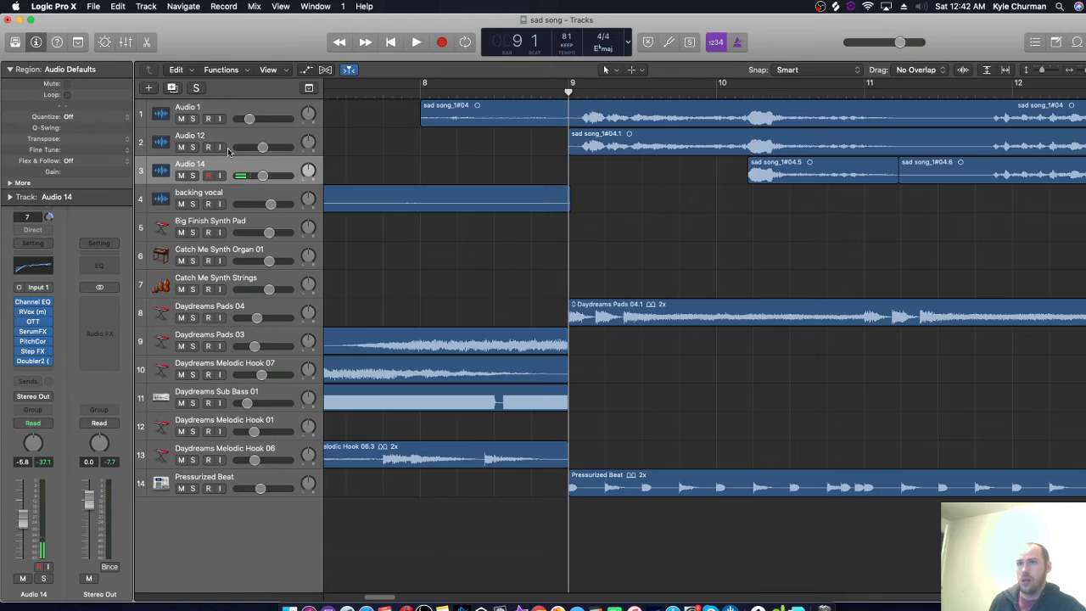
left_click(194, 148)
left_click(195, 176)
key("space")
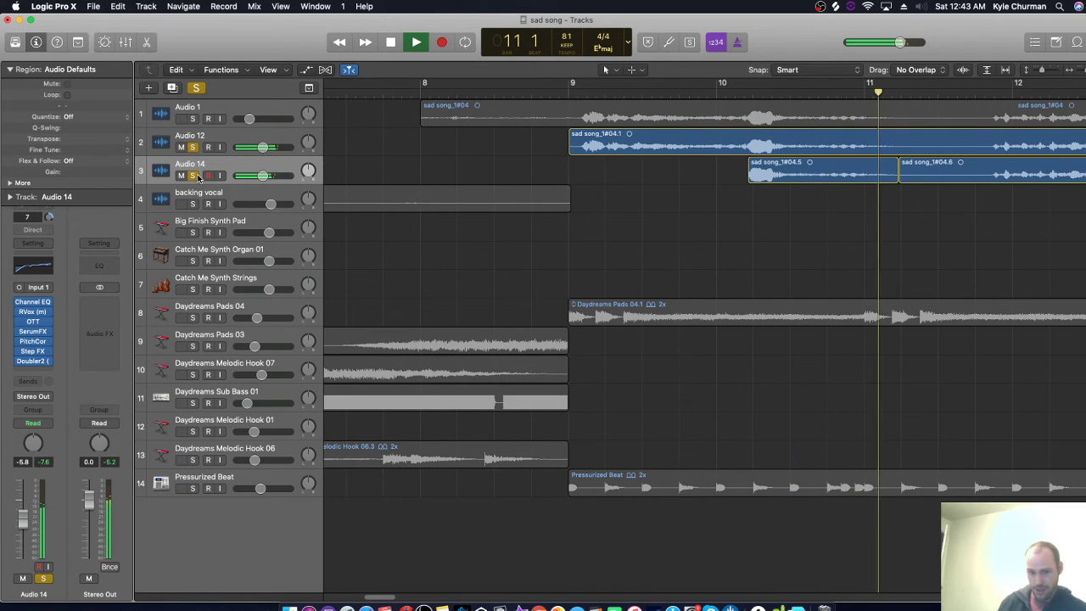
key("space")
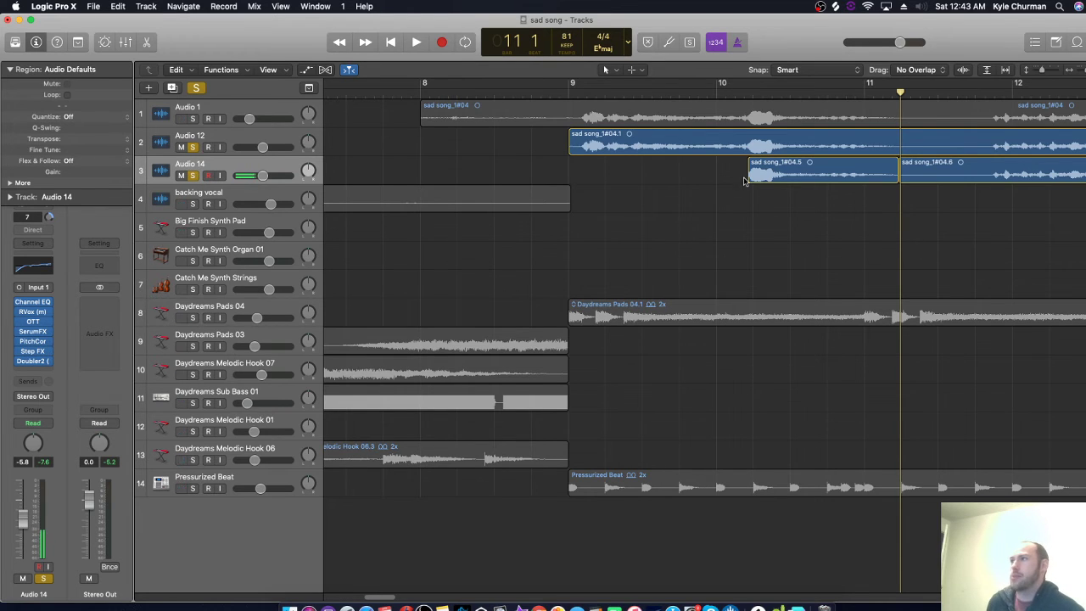
Extend region sad song_1#04.5's start back to bar 10 and replay from bar 9.
left_click_drag(750, 175, 717, 177)
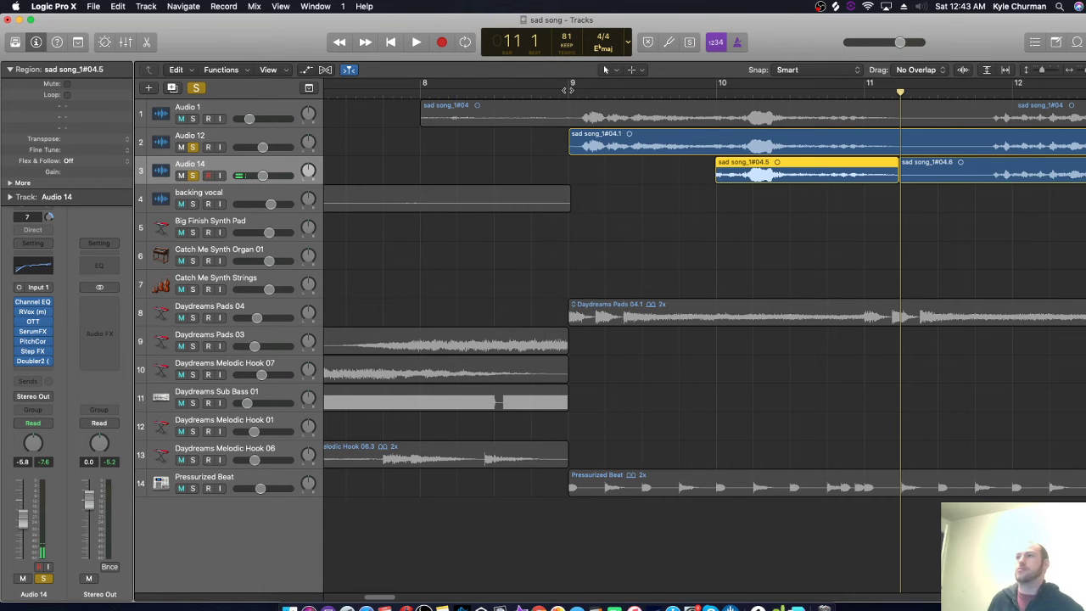
left_click(571, 85)
key("space")
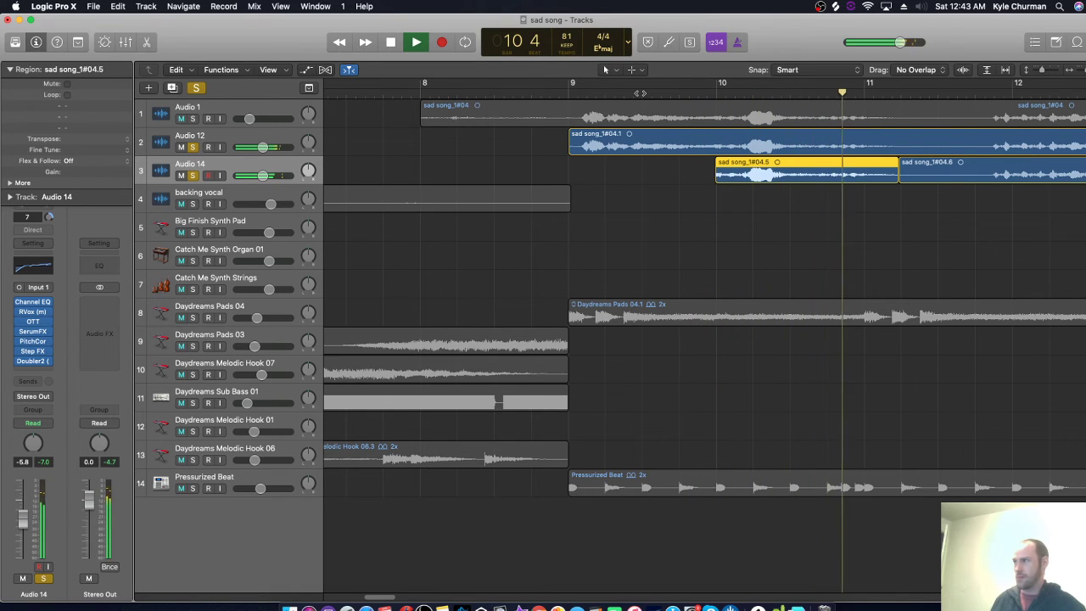
key("space")
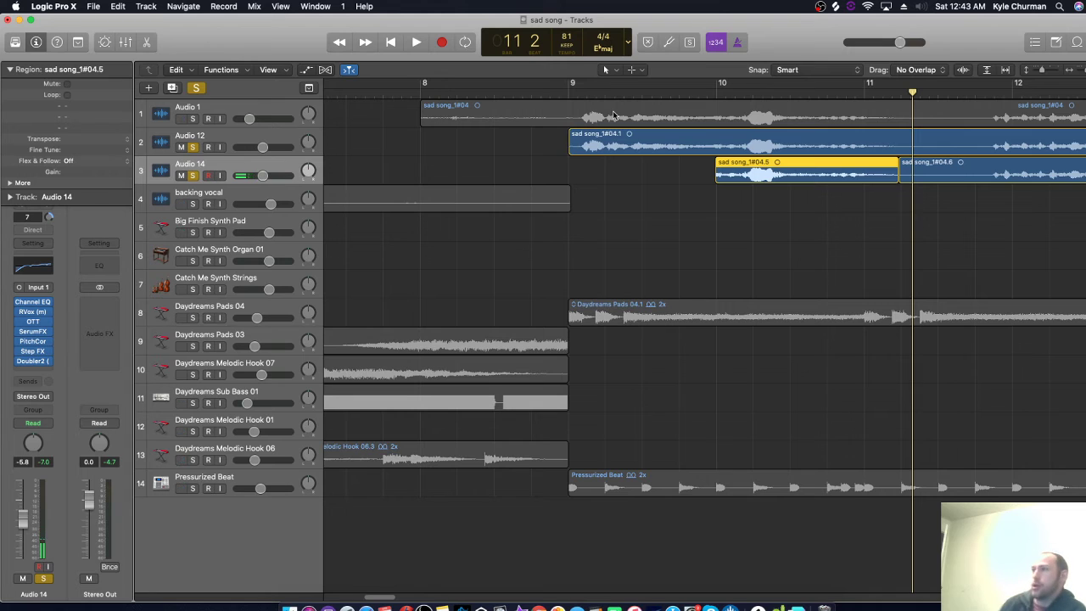
Open the Loop Browser and filter the loops by instrument to Synths.
left_click(1077, 42)
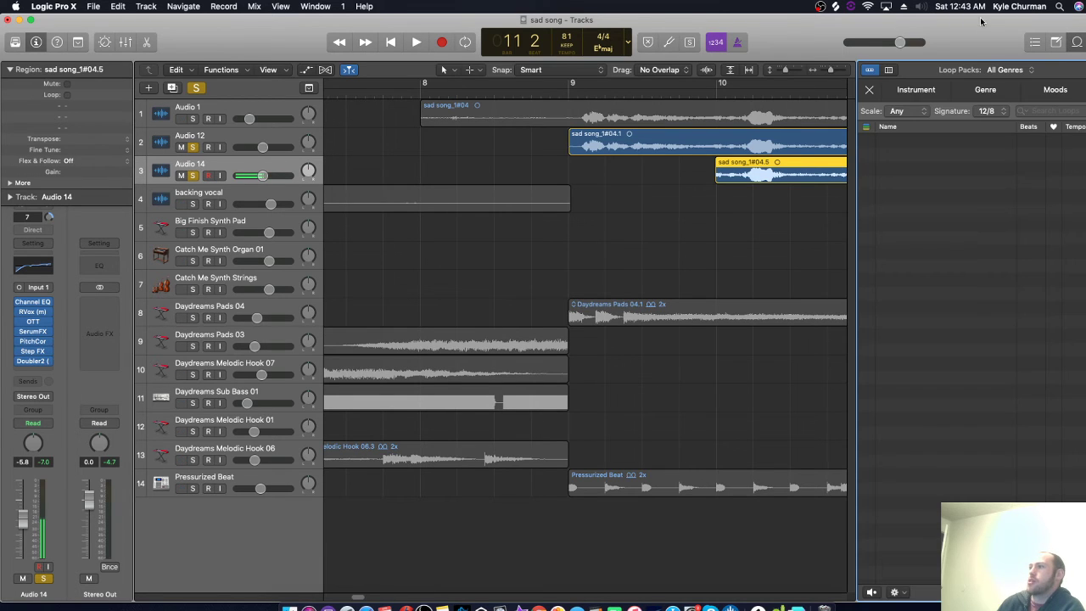
left_click(917, 90)
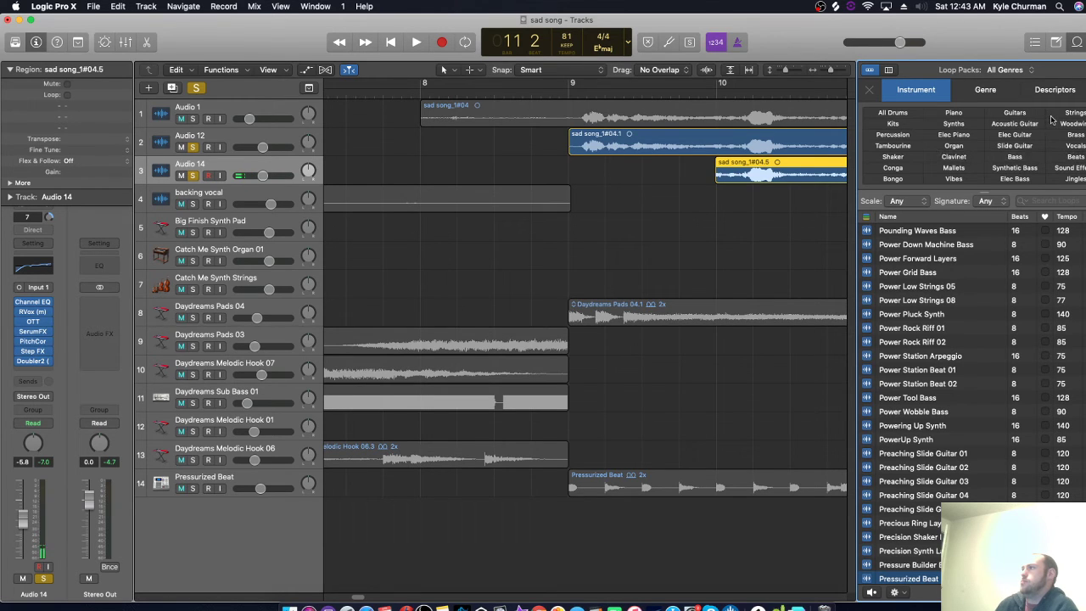
left_click(954, 124)
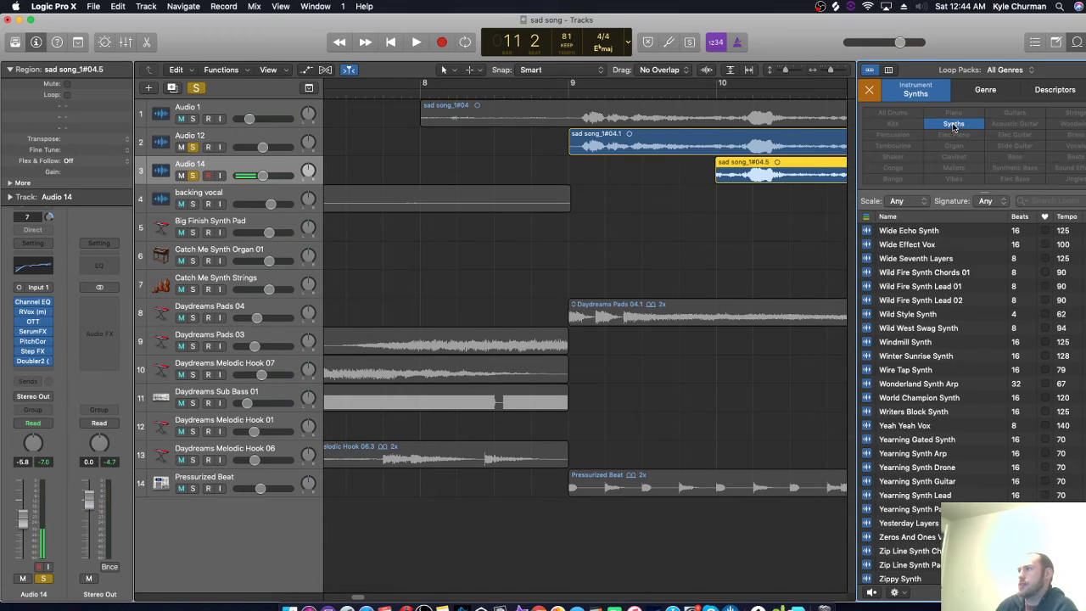
Preview synth loops from Wide Effect Vox to Winter Sunrise Synth, then place Winter Sunrise Synth at bar 9.
left_click(905, 246)
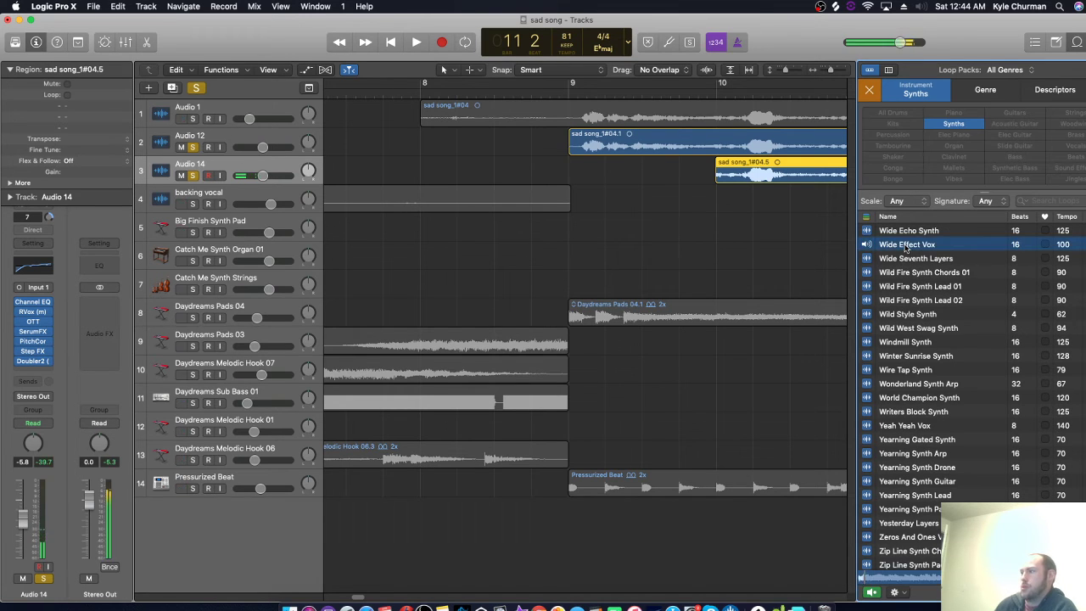
left_click(910, 262)
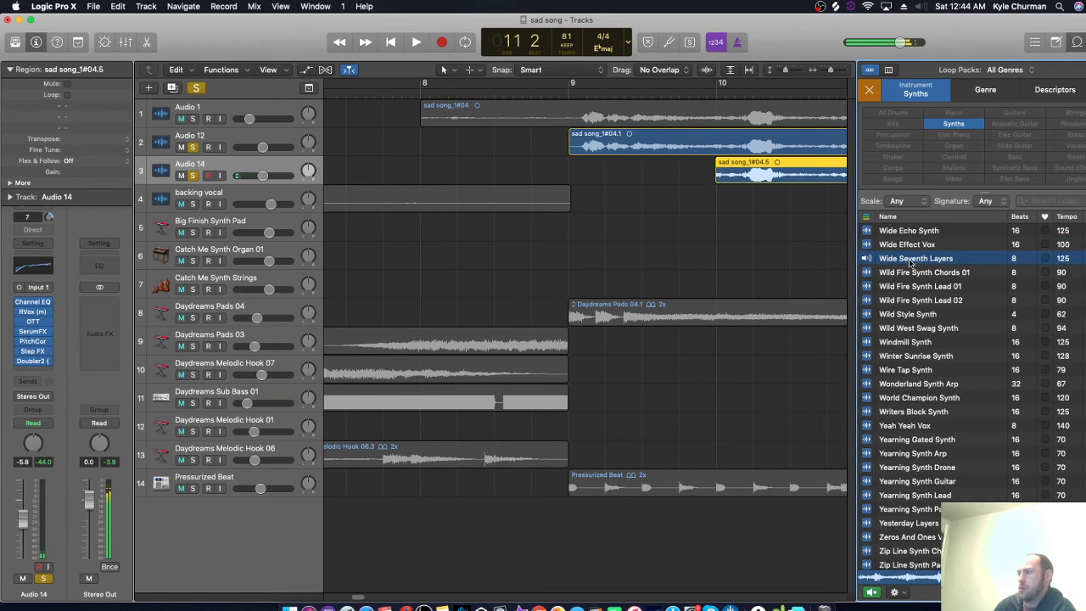
left_click(908, 274)
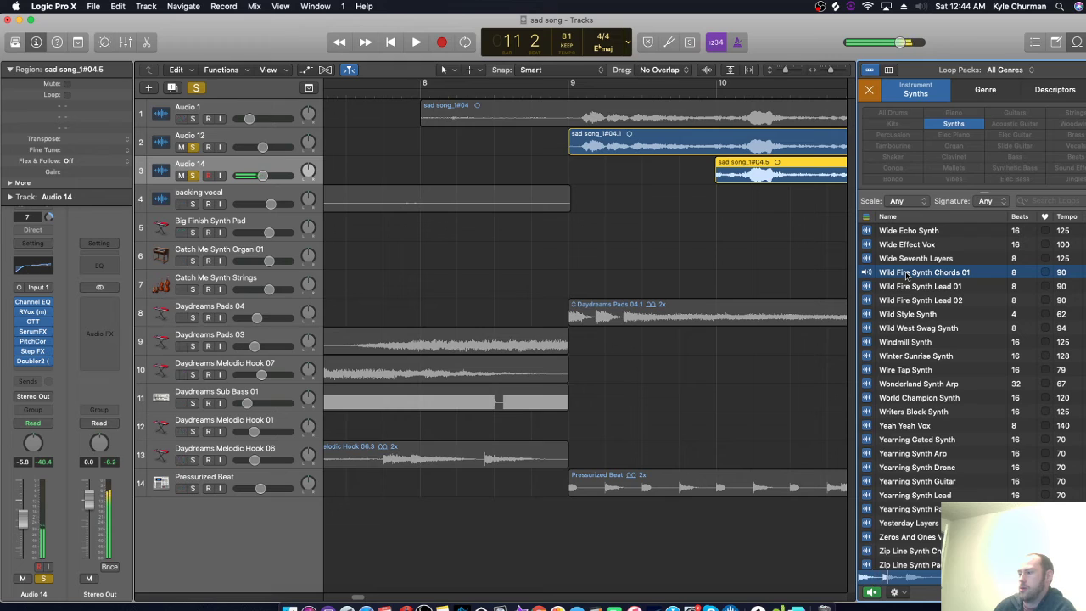
left_click(905, 287)
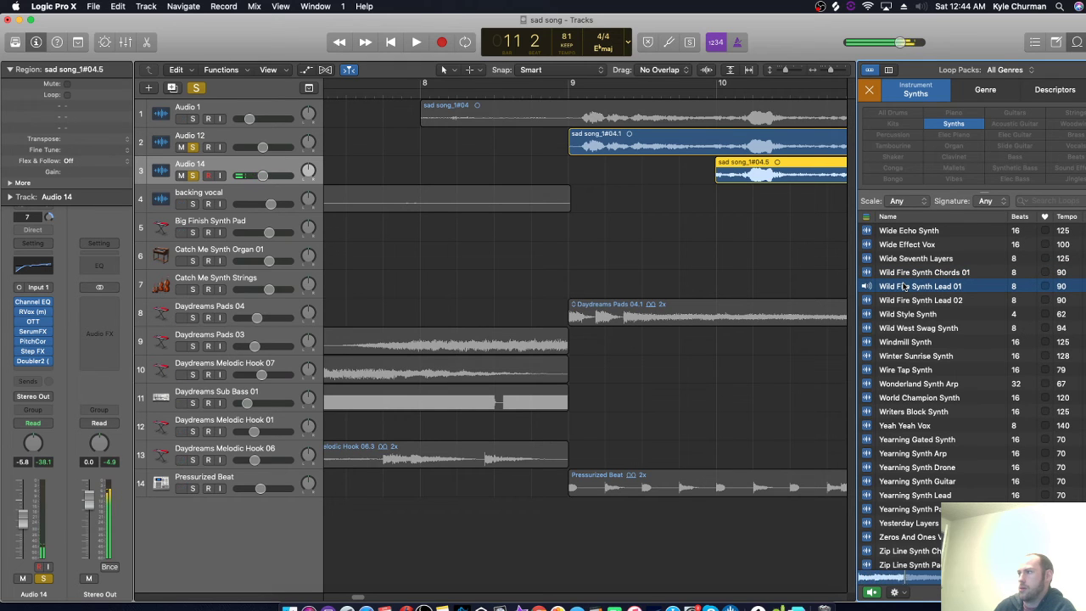
left_click(904, 300)
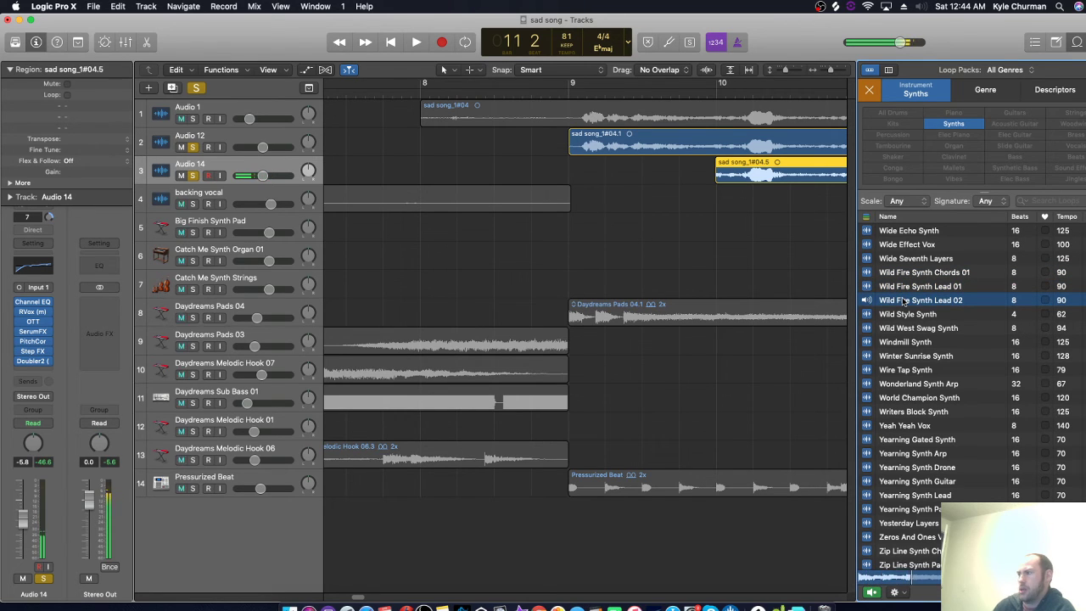
left_click(905, 327)
left_click(904, 316)
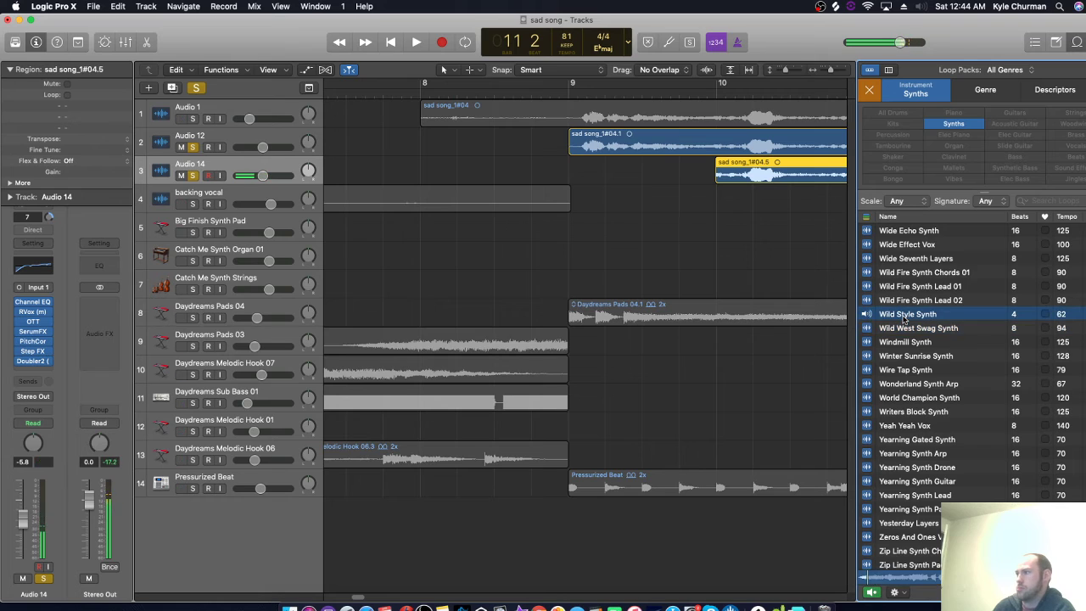
left_click(901, 343)
left_click(904, 357)
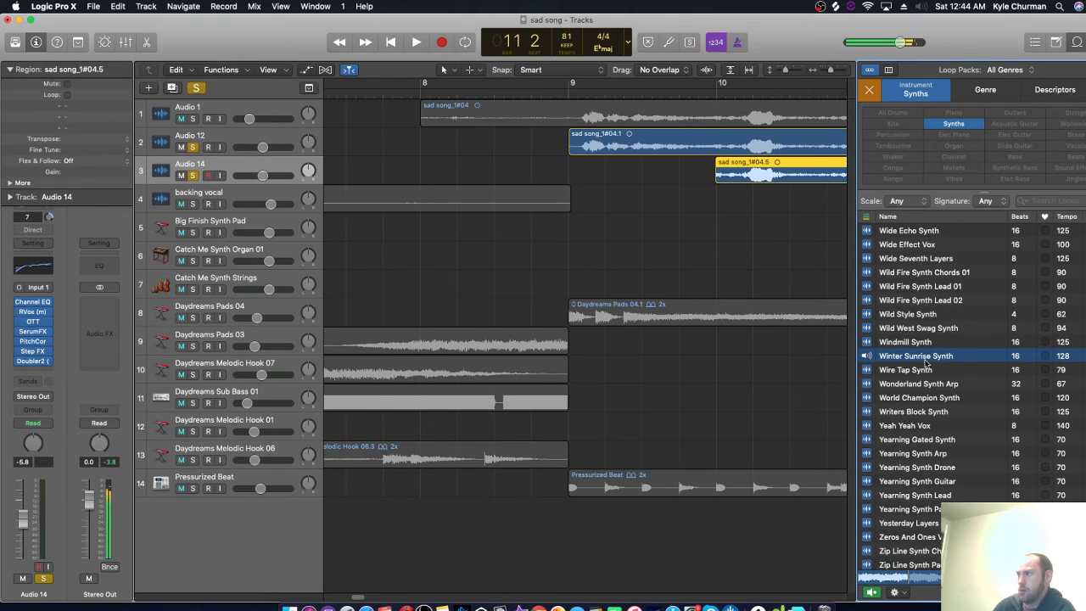
left_click_drag(916, 360, 586, 512)
Hide the Loop Browser, solo the Winter Sunrise Synth track, and play from bar 9.
left_click(1056, 41)
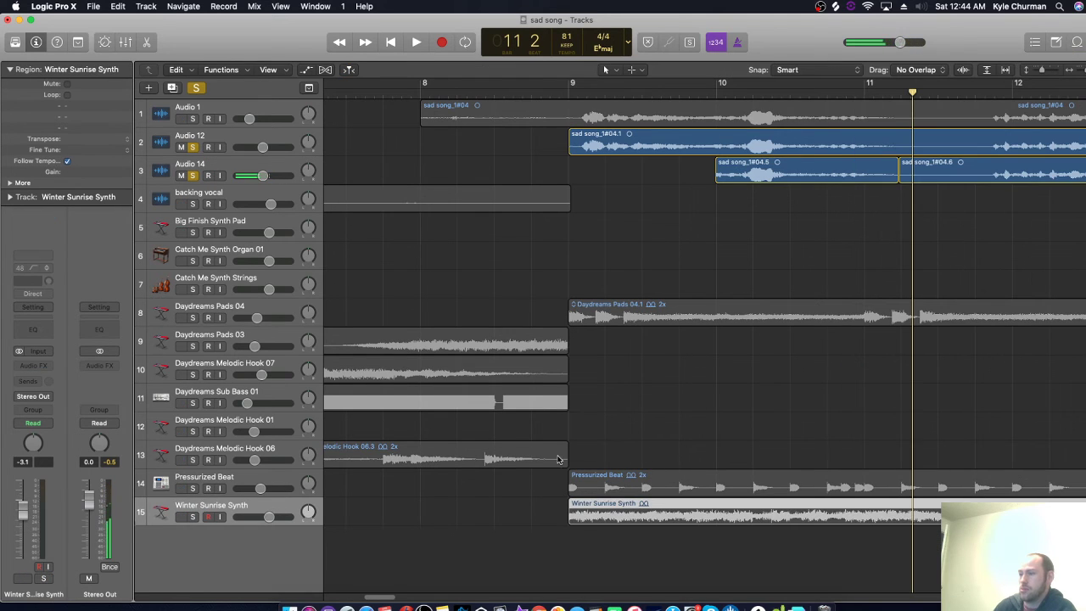
left_click(193, 517)
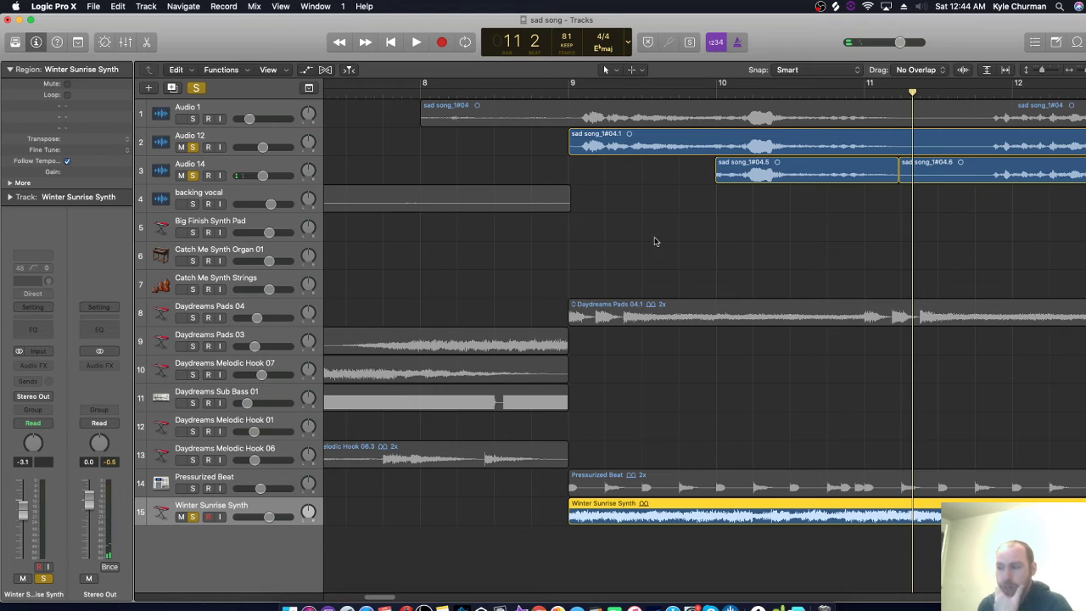
left_click(568, 88)
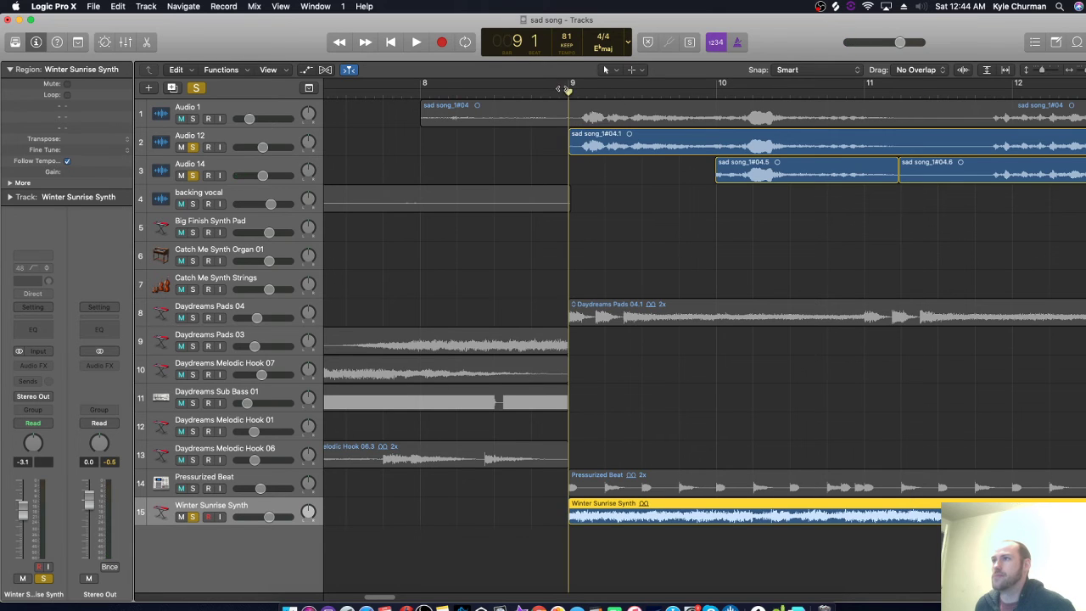
key("space")
key("space")
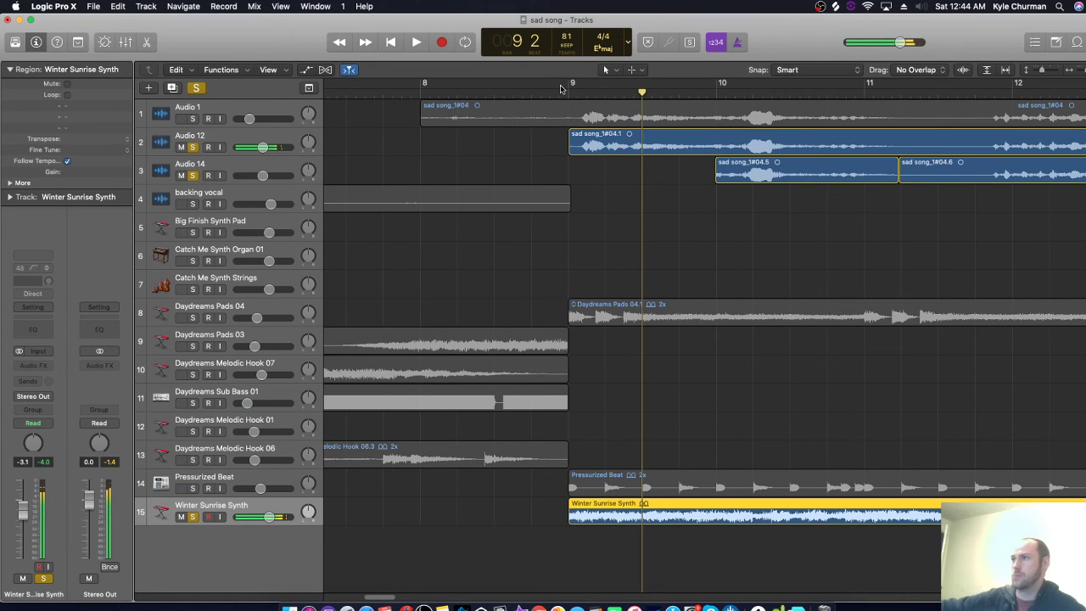
Clear all solos, re-solo only the Winter Sunrise Synth track, and play it back.
left_click(197, 87)
left_click(192, 517)
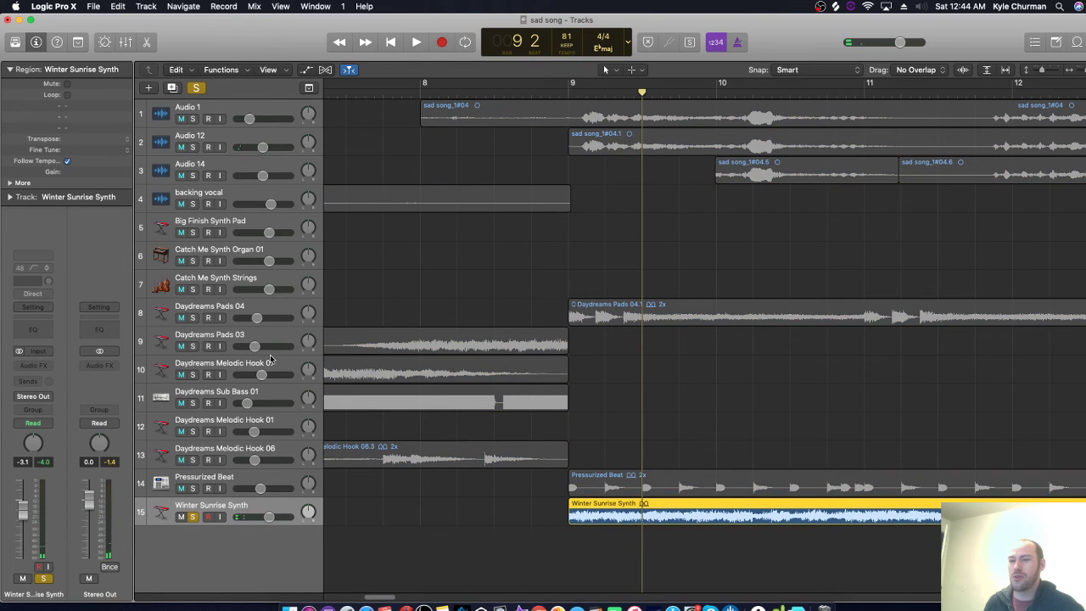
key("super+space")
left_click(412, 553)
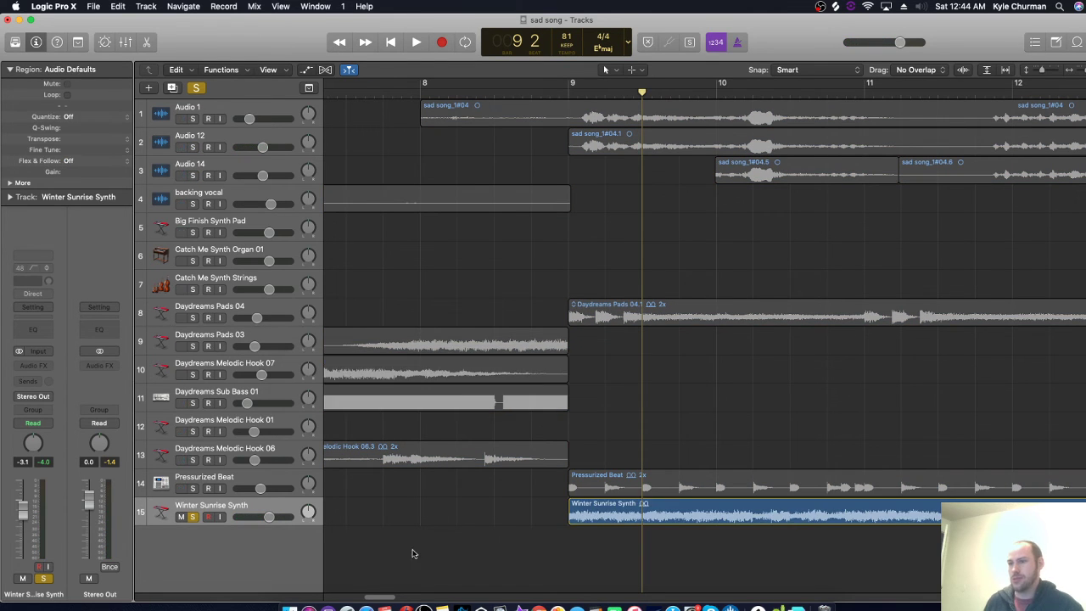
key("space")
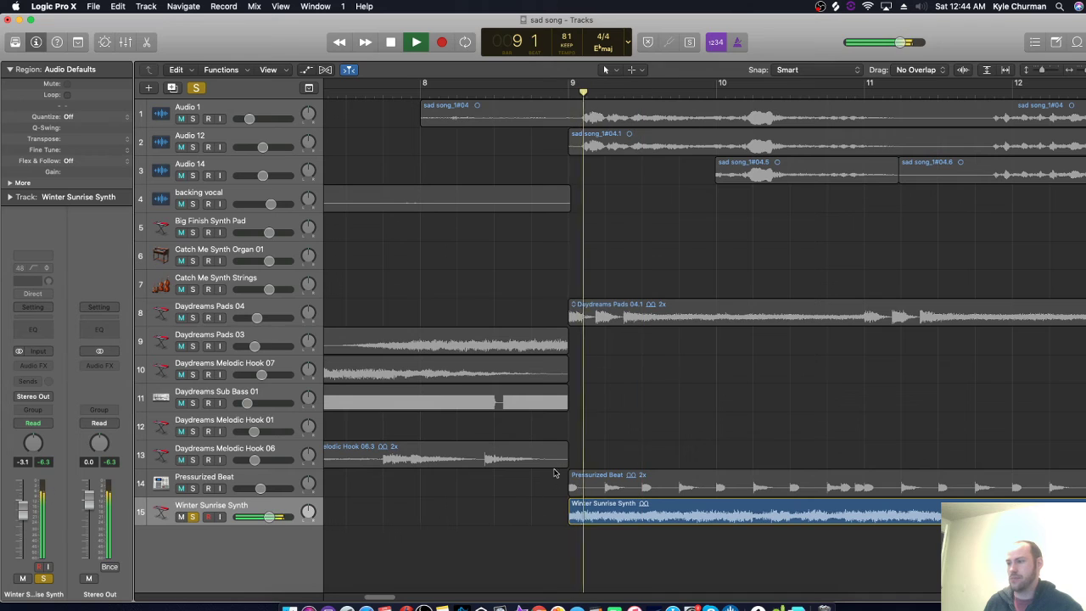
Stop playback and insert Multi Effects > Step FX on the Winter Sunrise Synth track.
key("space")
left_click(40, 365)
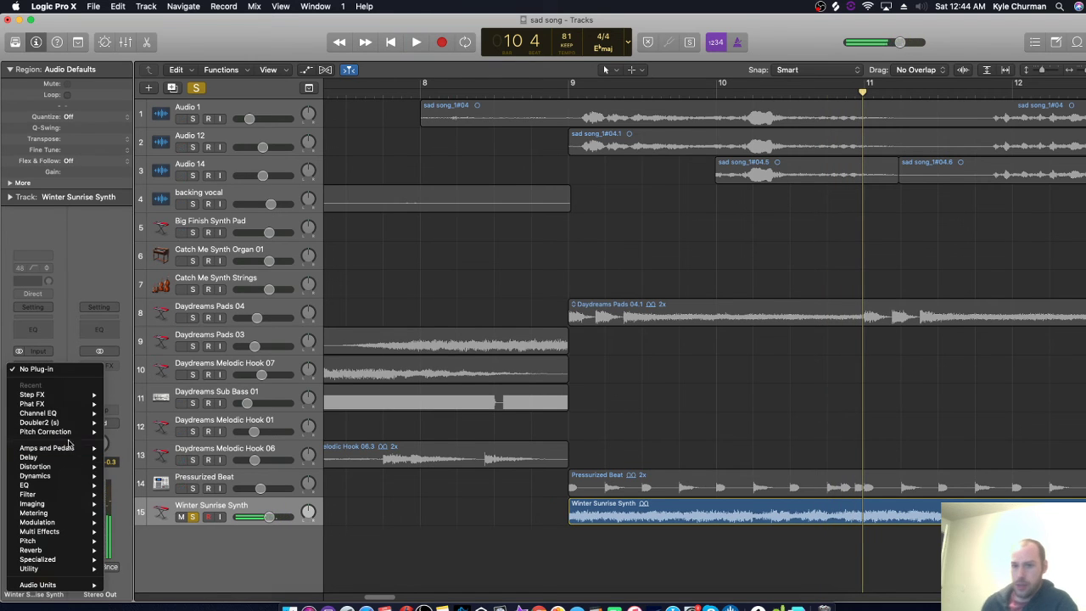
mouse_move(62, 489)
mouse_move(62, 531)
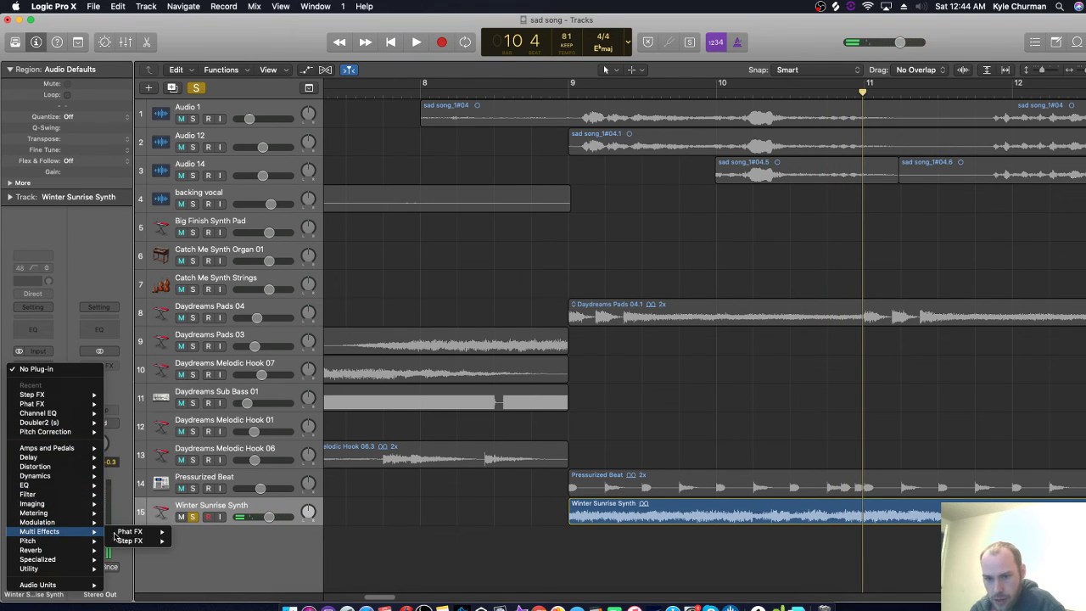
mouse_move(132, 532)
left_click(195, 520)
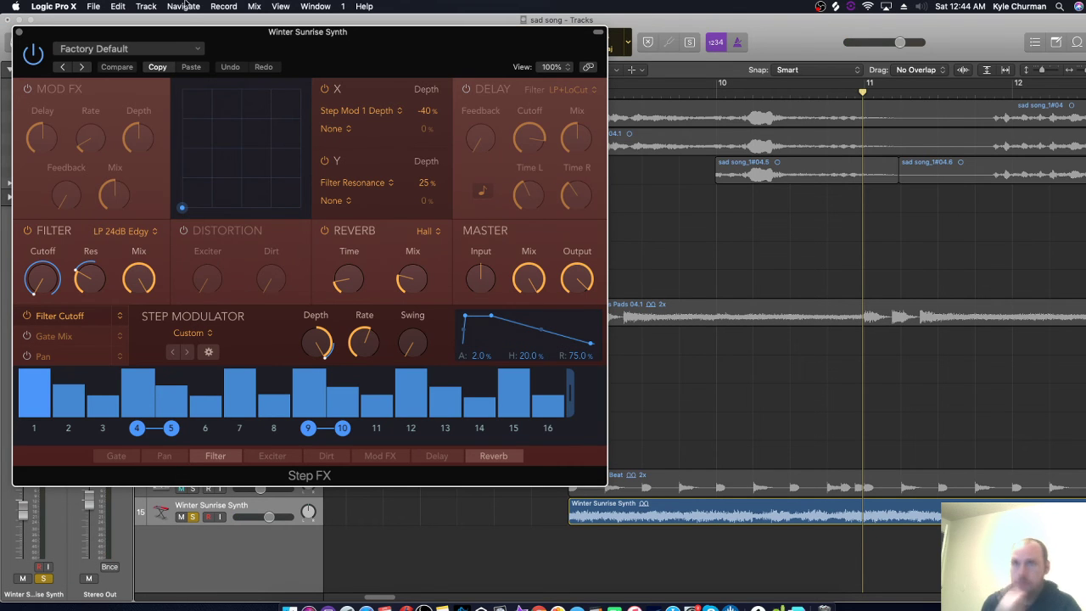
Load the Complex Gated > Gated Reverse Verb Step FX preset and close the plug-in window.
left_click(127, 48)
mouse_move(170, 279)
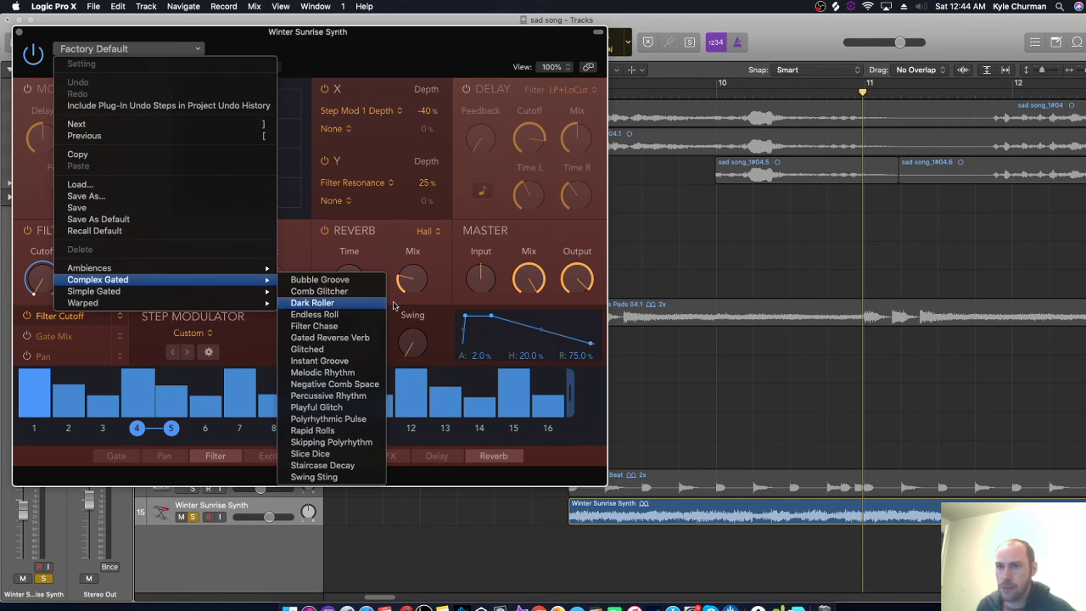
left_click(330, 338)
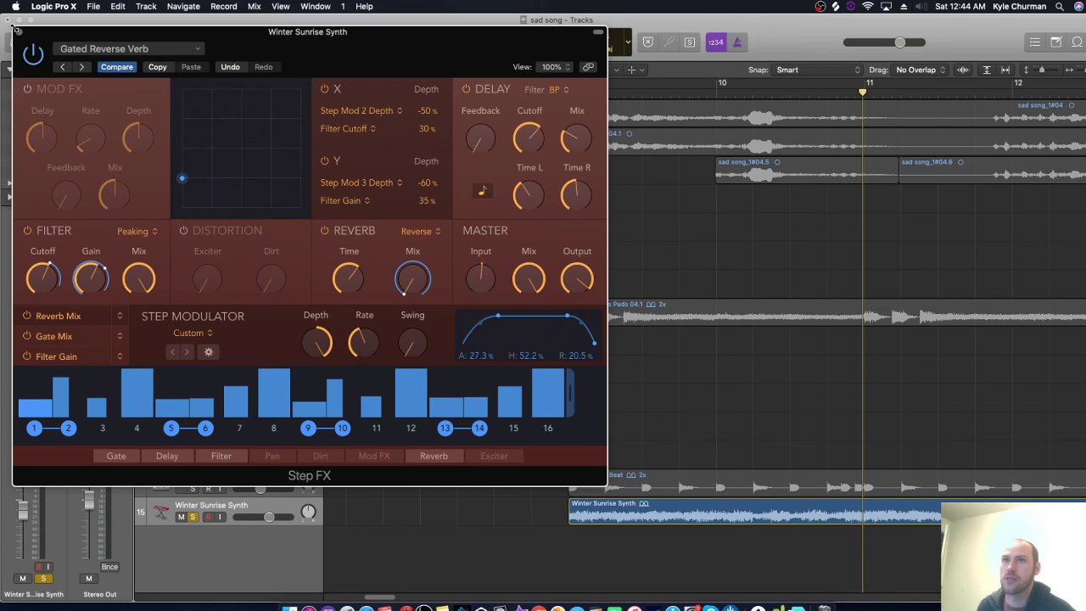
left_click(18, 31)
left_click(569, 92)
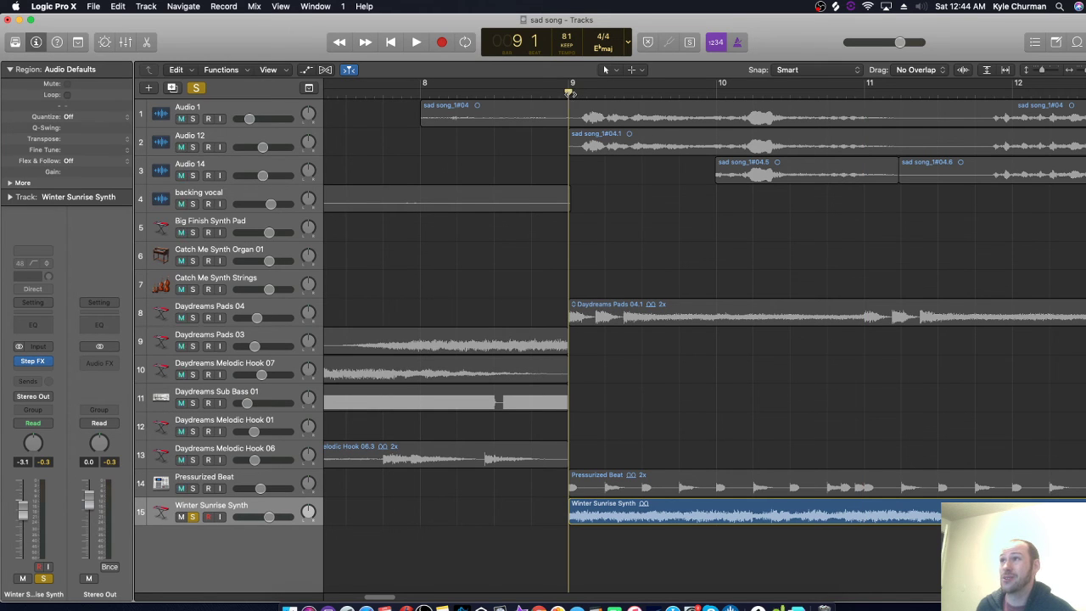
Play the synth with Gated Reverse Verb from bar 9, then return the playhead to bar 1.
key("space")
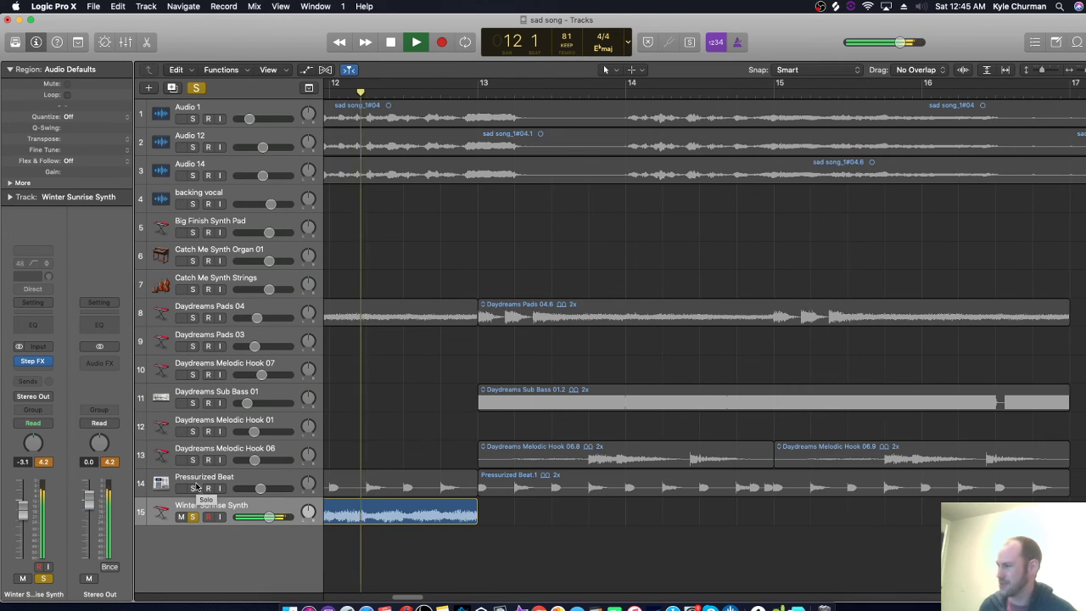
key("space")
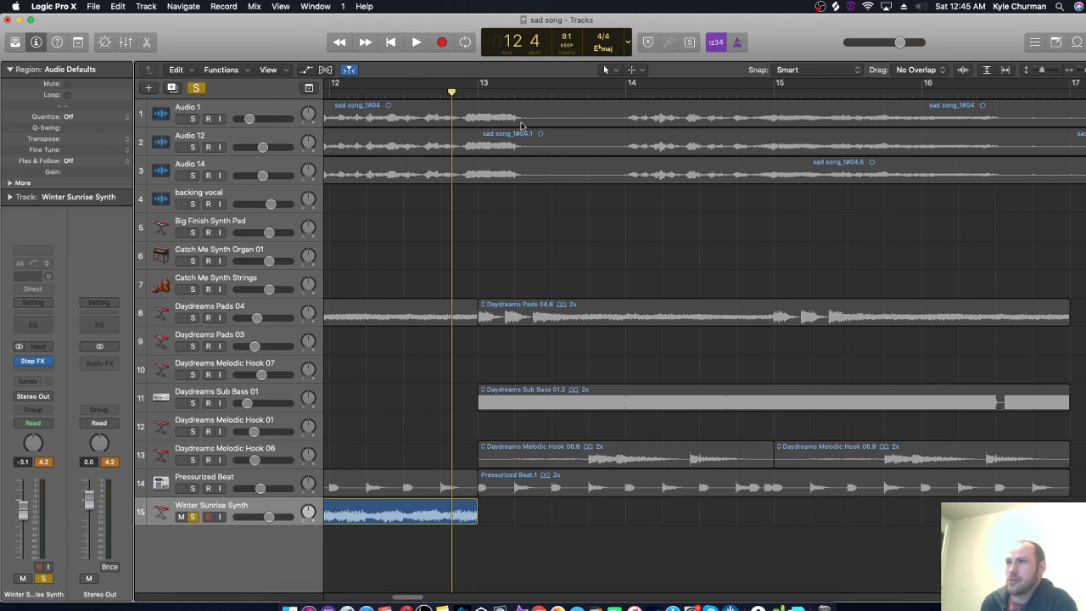
left_click(391, 41)
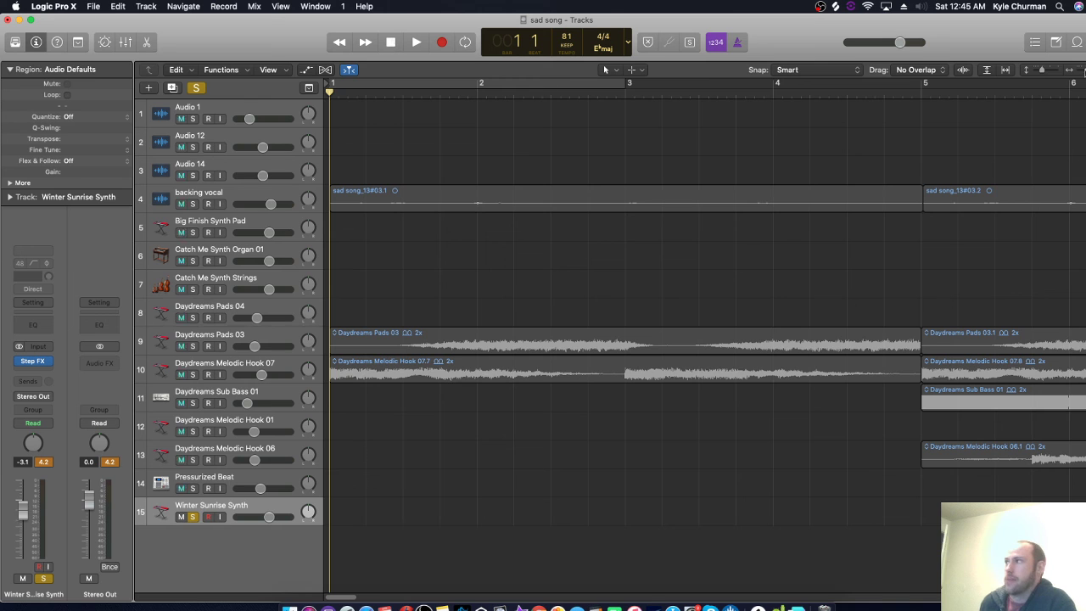
scroll(1083, 75, "down", 3)
scroll(1082, 74, "down", 5)
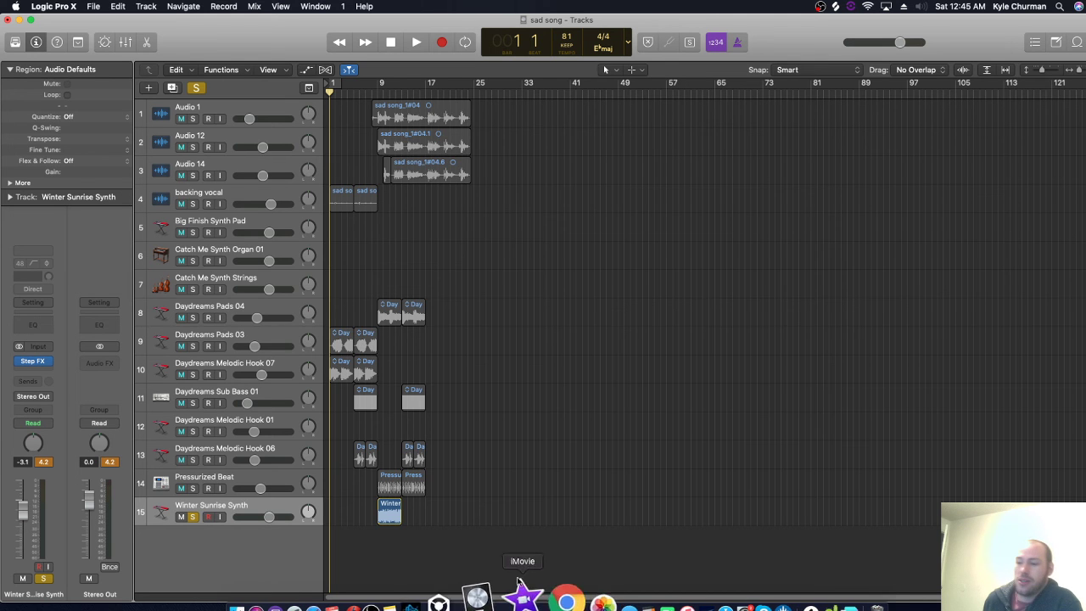
left_click(423, 593)
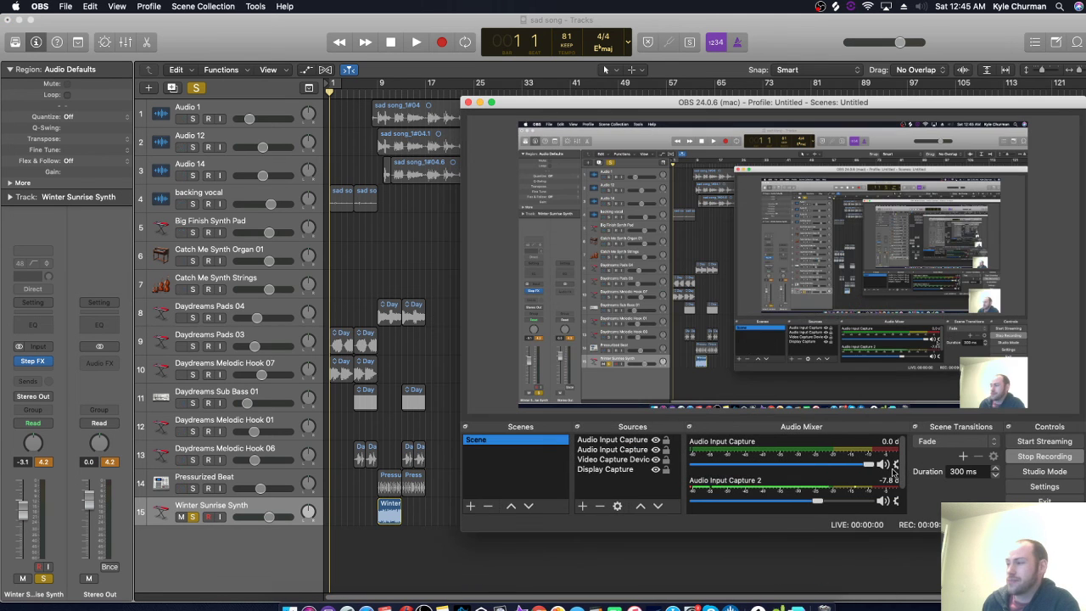